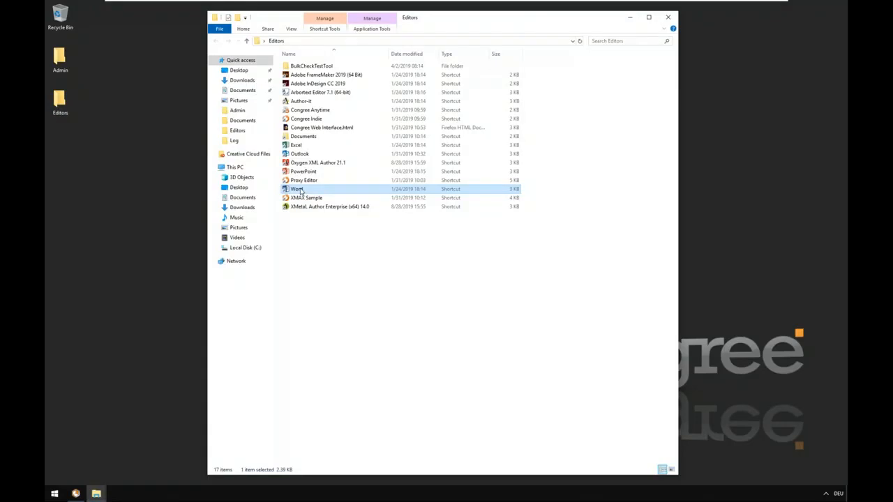
Launch Word and open the recent document Compathy_Manual_ContentGrasp_SX_en.docx
double_click(298, 189)
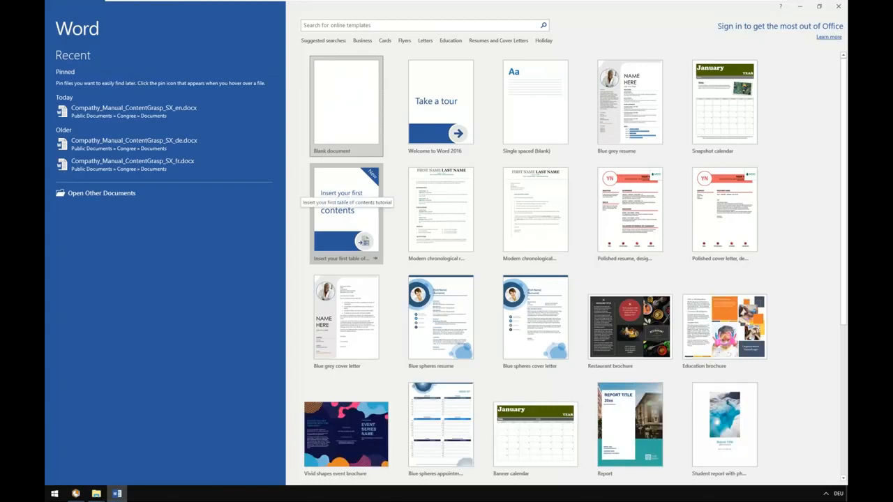
left_click(113, 117)
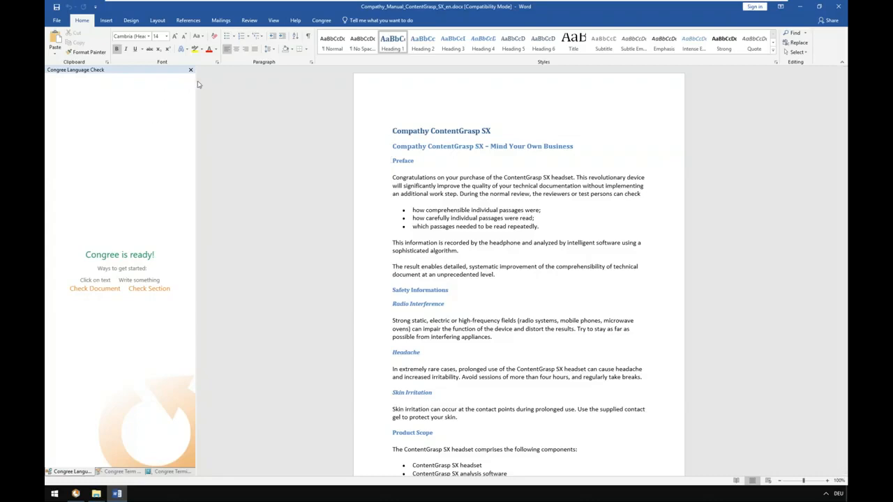
left_click(820, 6)
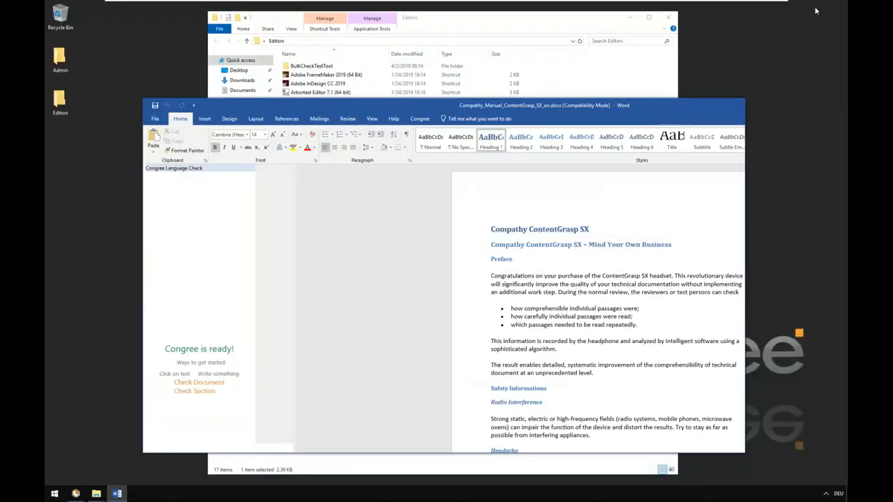
left_click(696, 105)
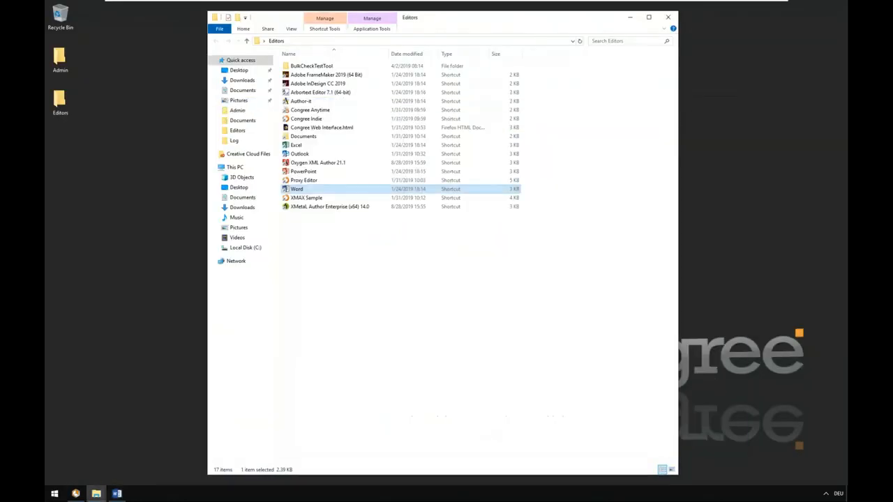
left_click(118, 493)
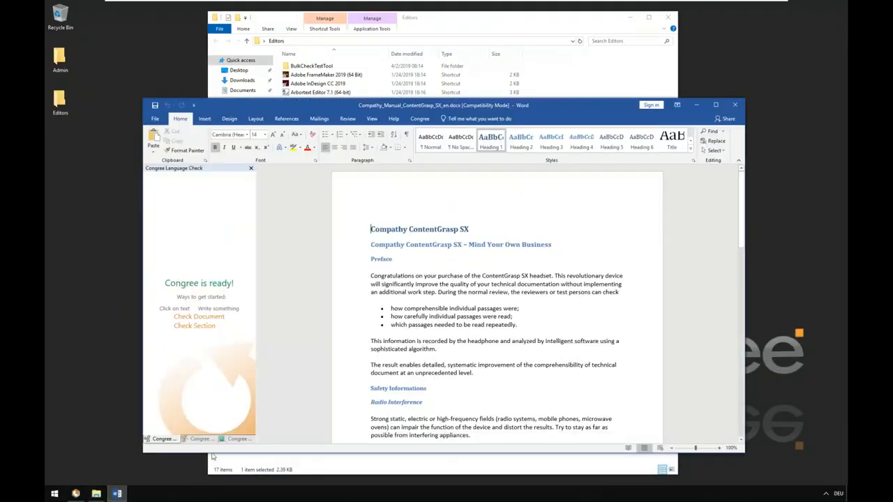
left_click(716, 106)
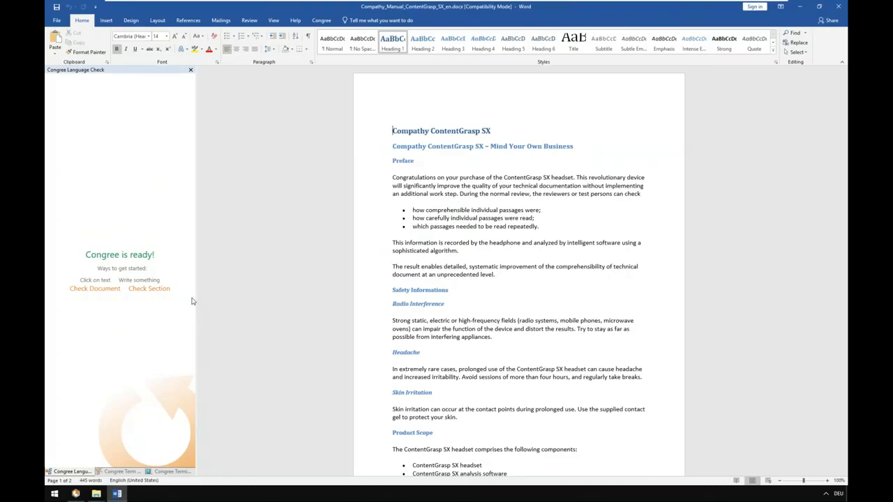
Run a Congree check on the whole manual and dismiss the completion message
scroll(449, 156, "down", 15)
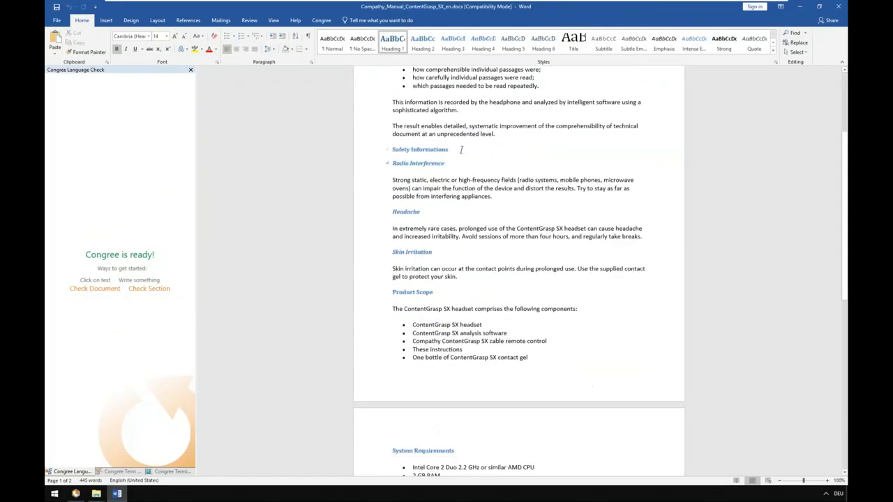
scroll(477, 137, "up", 20)
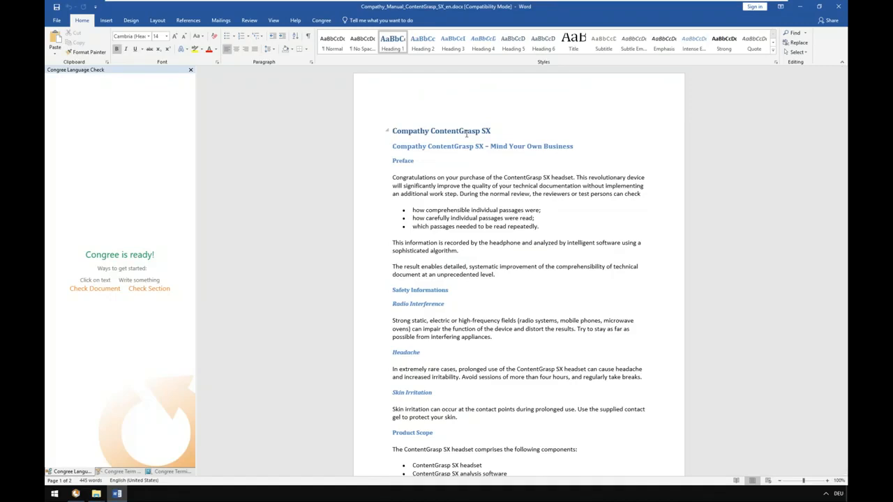
left_click(322, 20)
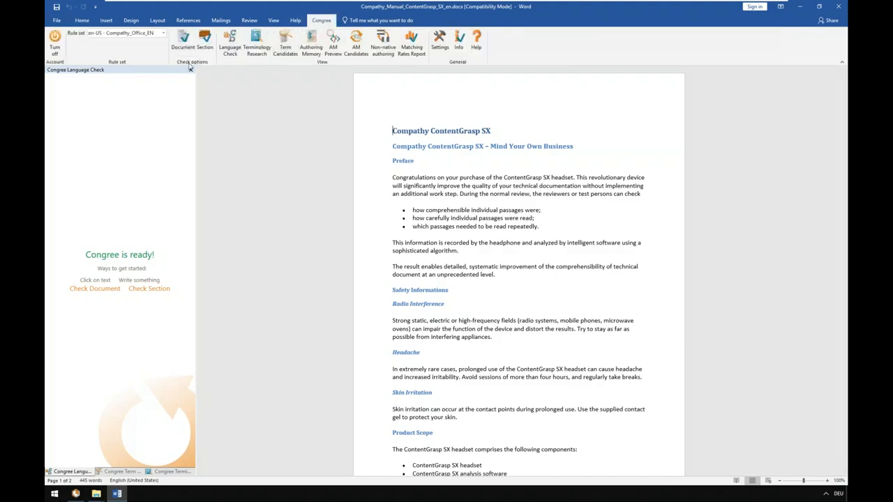
left_click(186, 40)
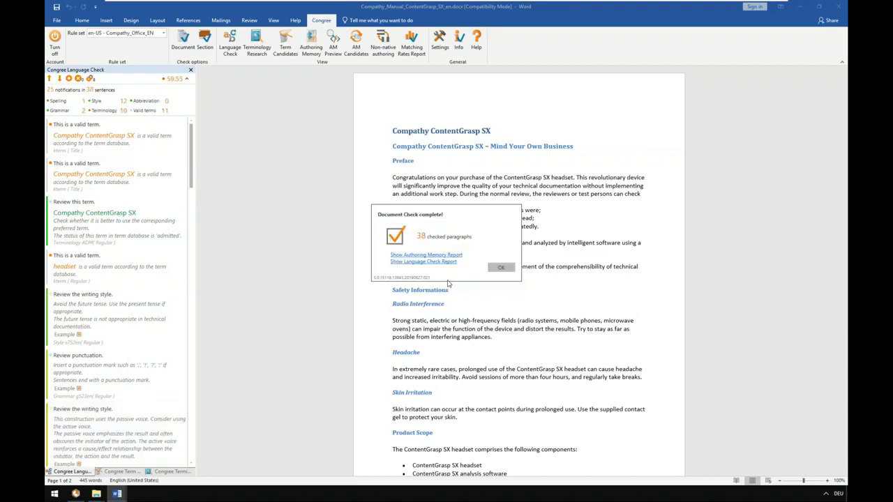
left_click(501, 270)
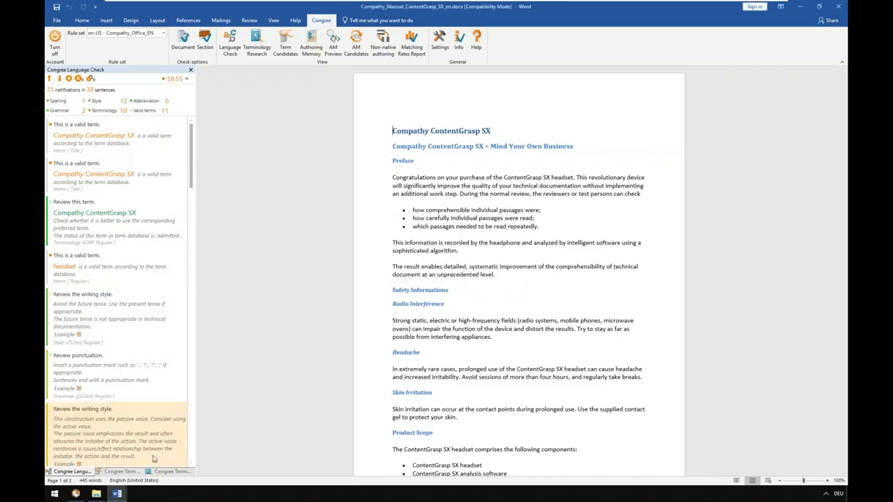
Review the full list of Congree term candidates extracted from the document
left_click(120, 473)
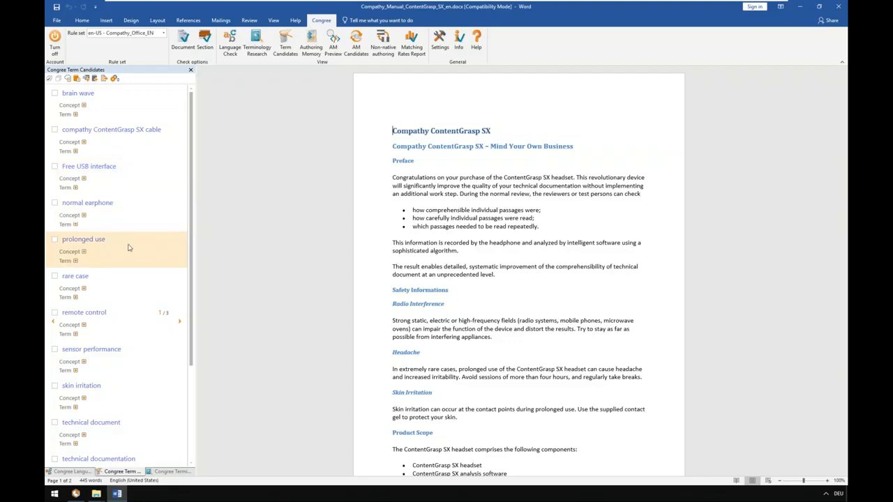
scroll(129, 258, "down", 4)
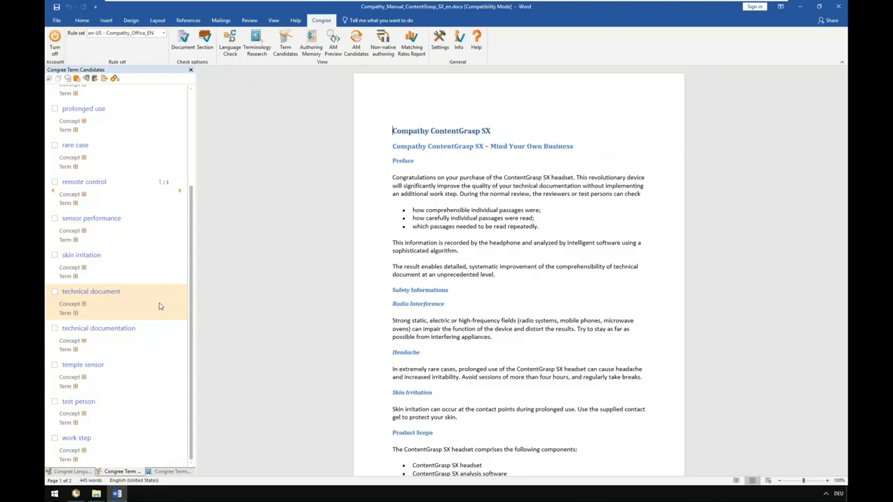
left_click_drag(193, 269, 193, 169)
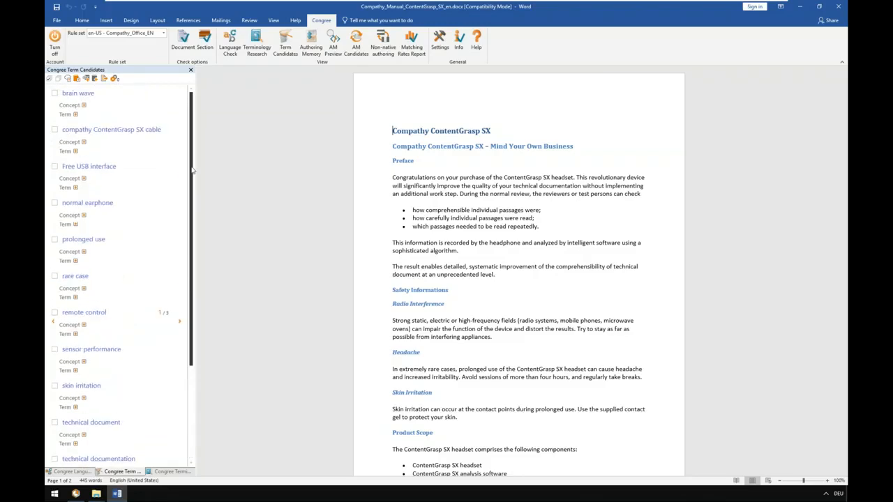
Locate the "brain wave" candidate in the document, expand its concept and term details, and enter the definition "sdgsfg sgdsdfgsdfg"
left_click(108, 96)
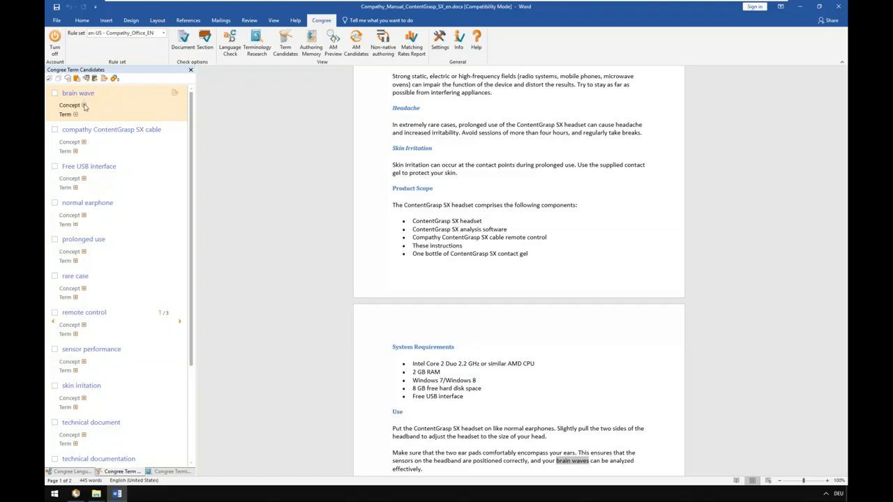
left_click(84, 105)
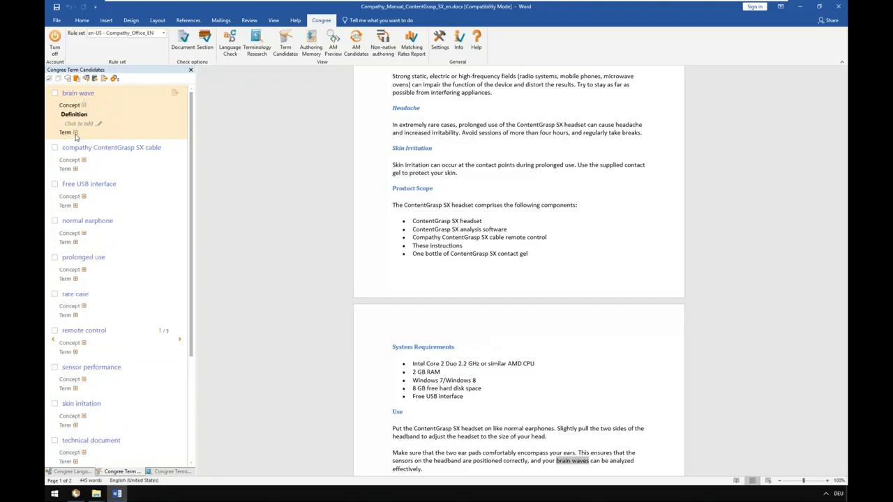
left_click(75, 132)
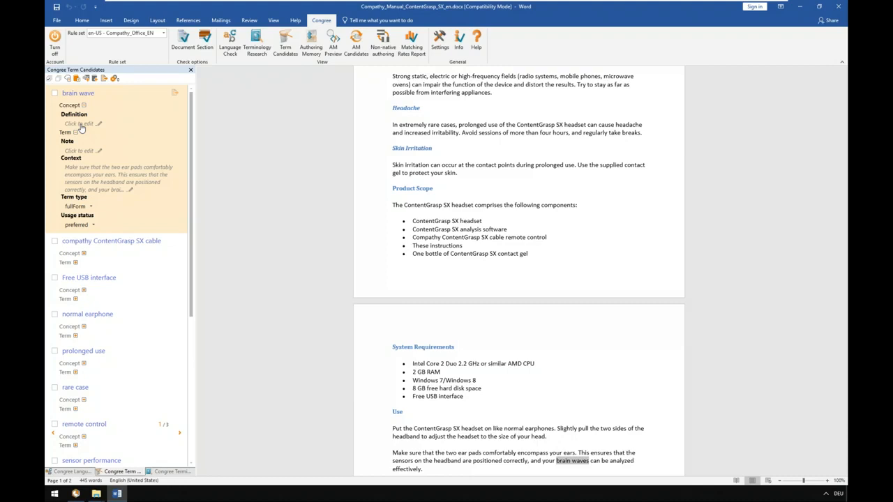
left_click(79, 124)
type("sdgsdg sgdsdgsdfg")
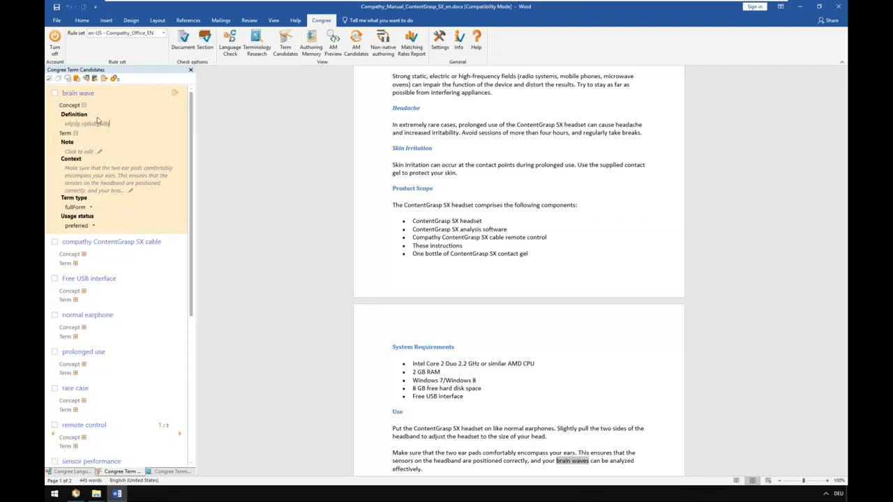
Add the note "Hello Terminology Guy!" to the "brain wave" term
left_click(82, 151)
type("Hello Te")
type("rminology G")
type("uy")
type("s")
Choose fullForm as the term type for "brain wave" and check the available usage status options
left_click(91, 208)
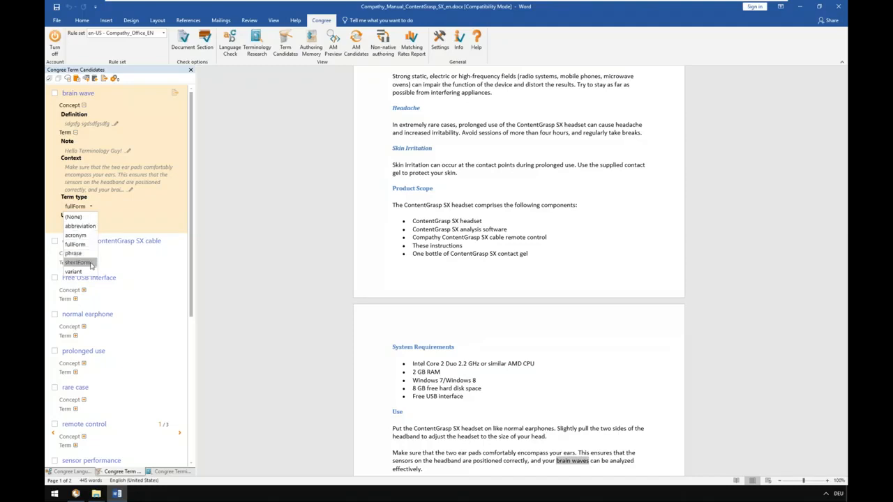
left_click(87, 246)
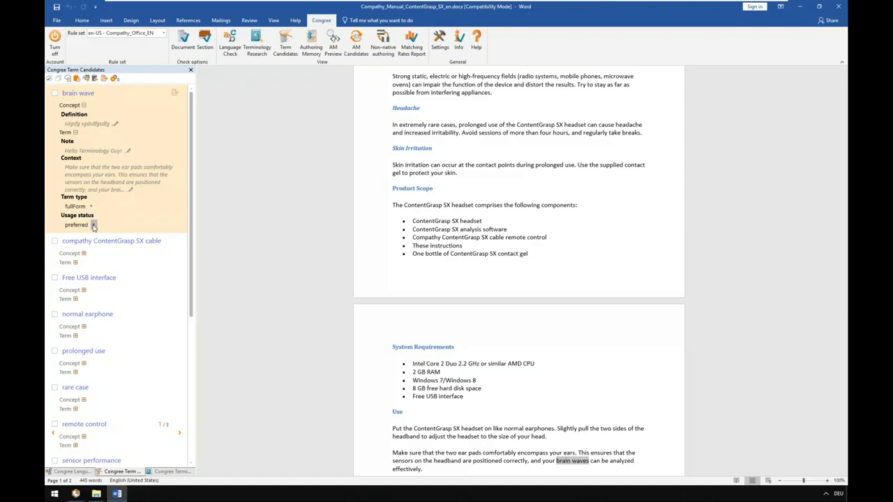
left_click(94, 225)
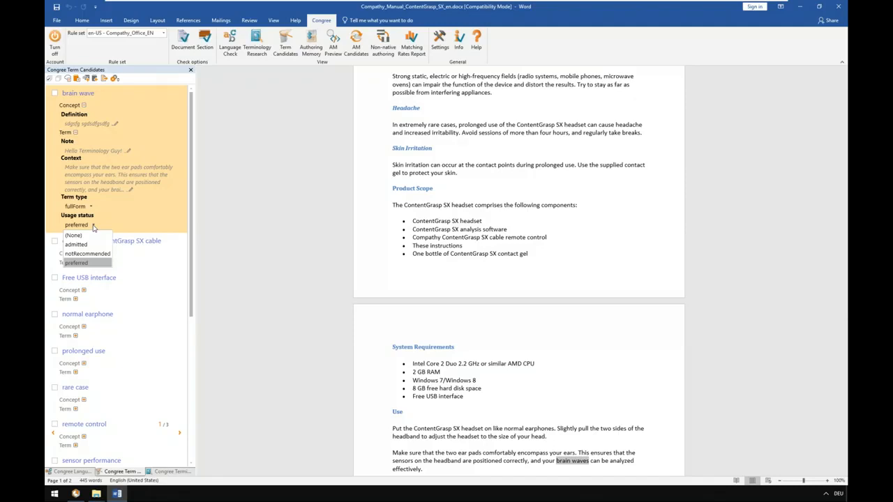
left_click(94, 228)
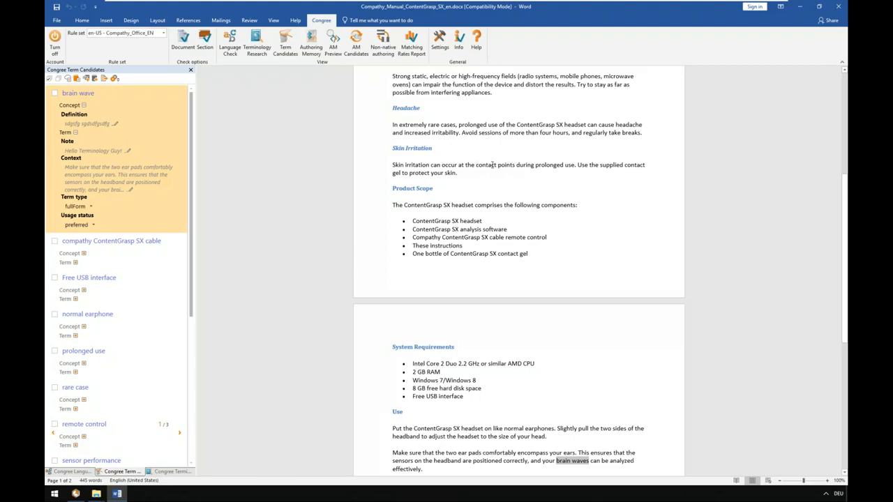
Add "contact point" from the Skin Irritation paragraph as a term candidate and expand its concept and term details
left_click_drag(477, 165, 517, 165)
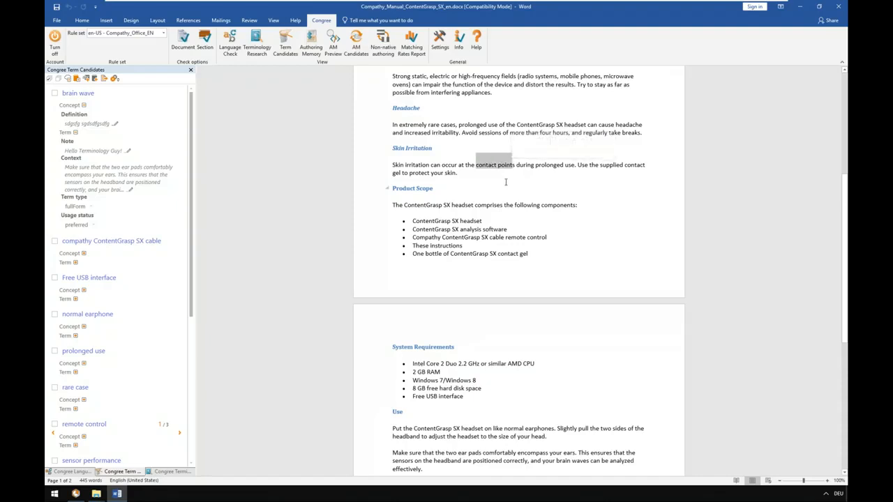
left_click(87, 79)
left_click(84, 290)
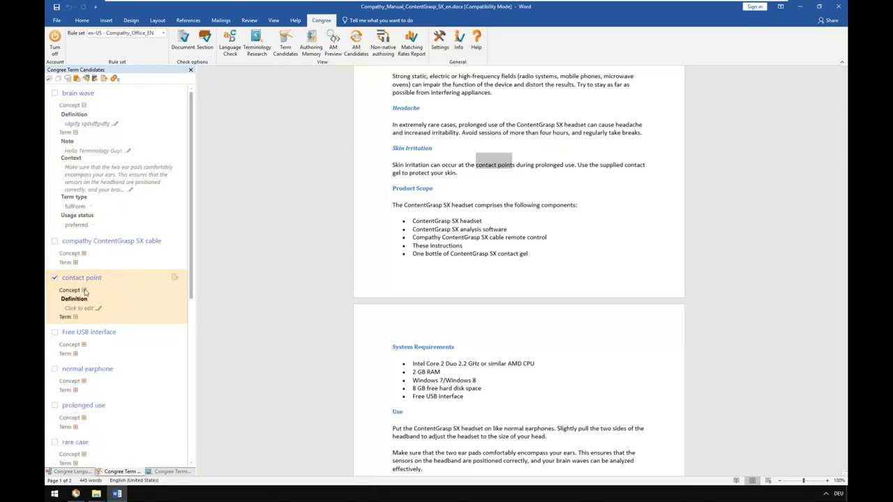
left_click(77, 318)
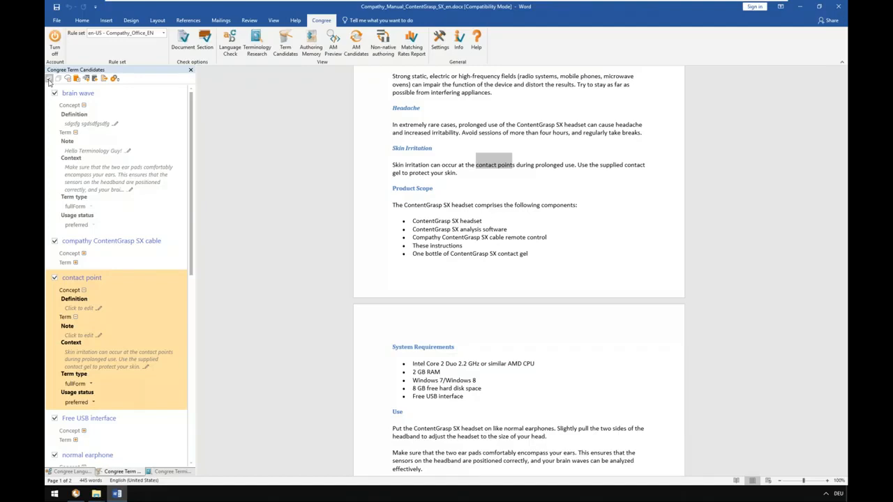
Propose all the term candidates, and switch to the terminology section of Congree's Data Grooming
left_click(105, 79)
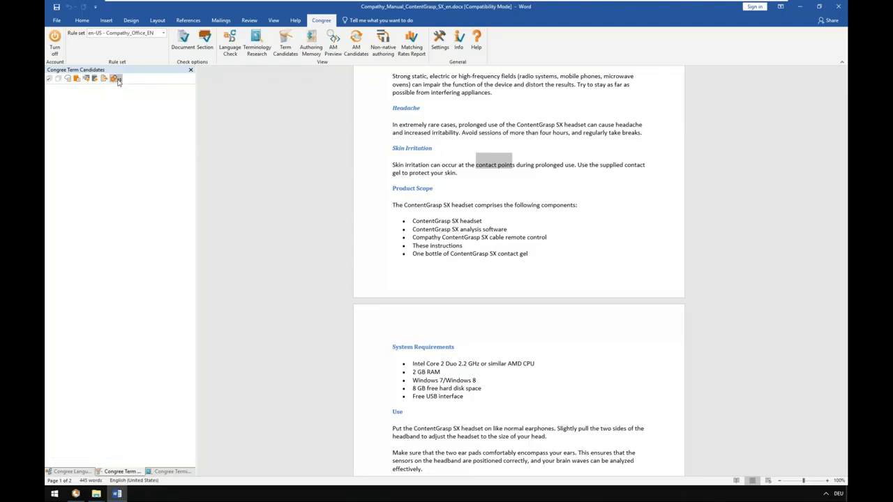
left_click(116, 79)
left_click(76, 494)
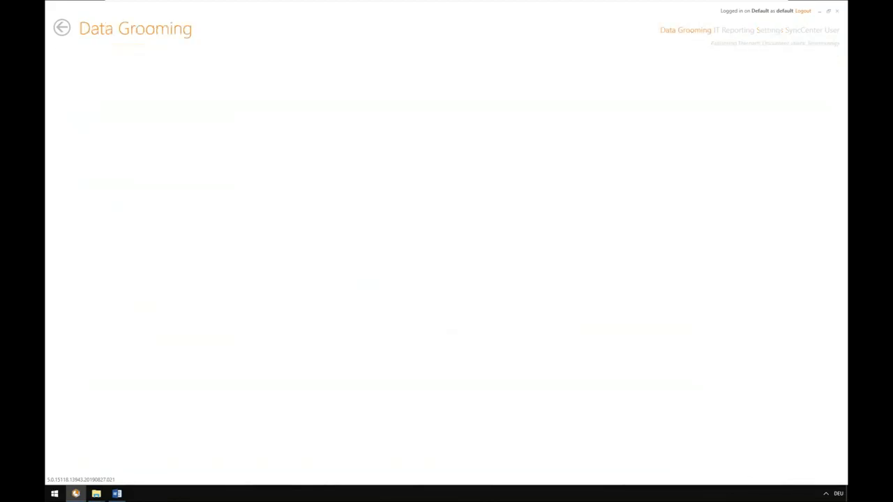
left_click(820, 46)
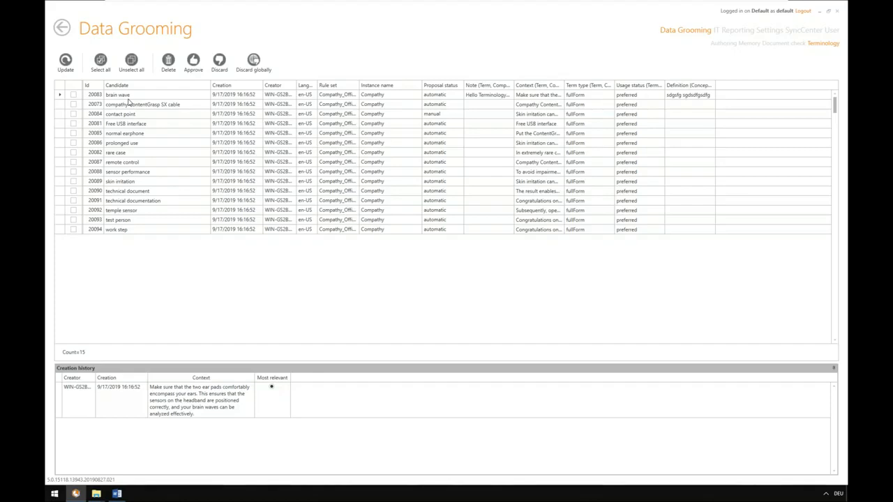
Examine the proposed "brain wave" entry's creation date, creator, note, context and definition, widening the Creator column slightly
left_click(136, 98)
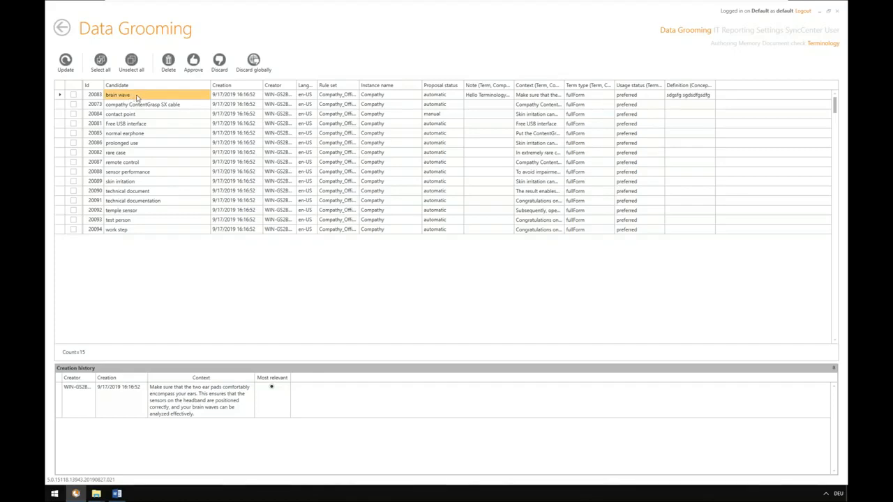
left_click(244, 97)
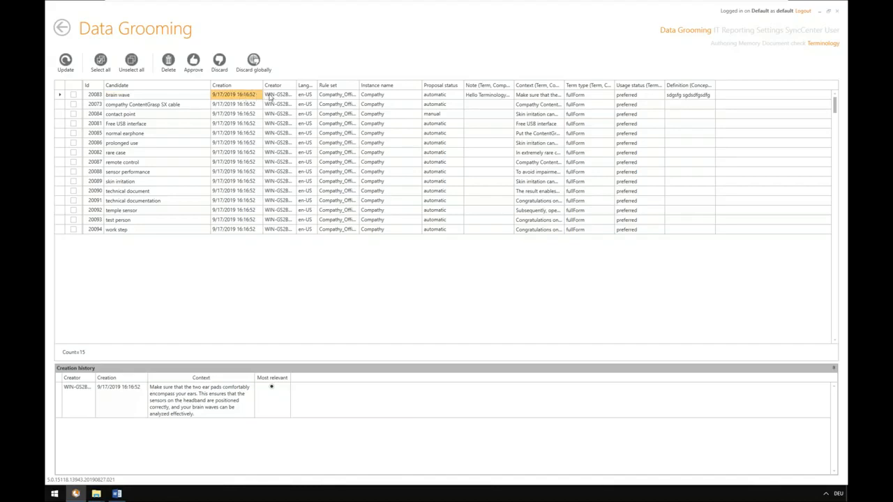
left_click(290, 96)
mouse_move(295, 84)
left_mouse_down()
mouse_move(366, 84)
mouse_move(304, 84)
left_mouse_up()
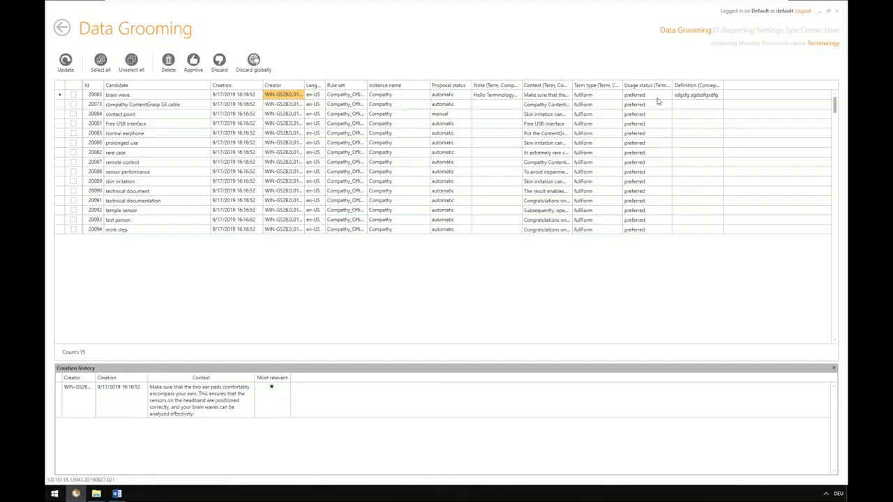
left_click(497, 96)
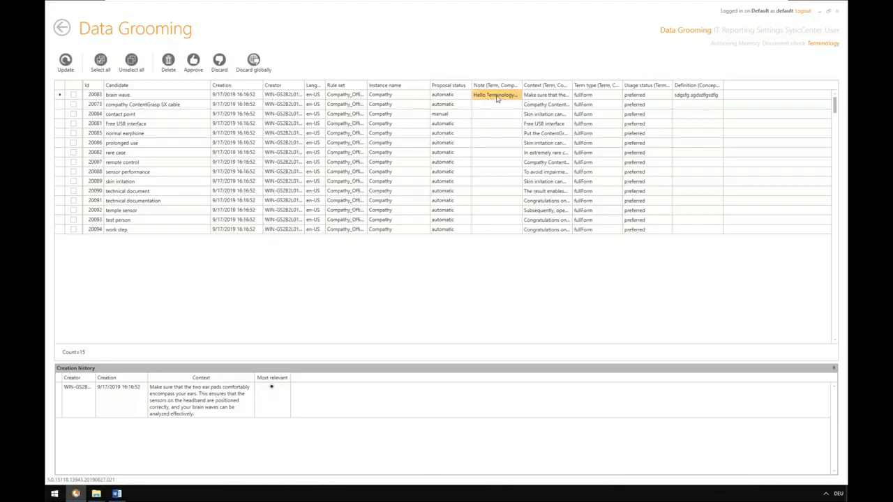
left_click(557, 97)
left_click(695, 96)
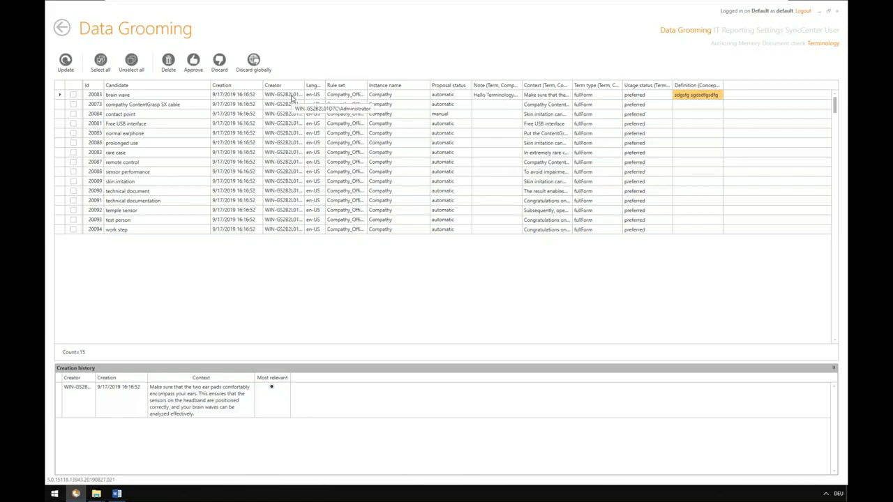
Delete the "Free USB interface" candidate from the proposed terms and confirm the deletion
left_click(74, 123)
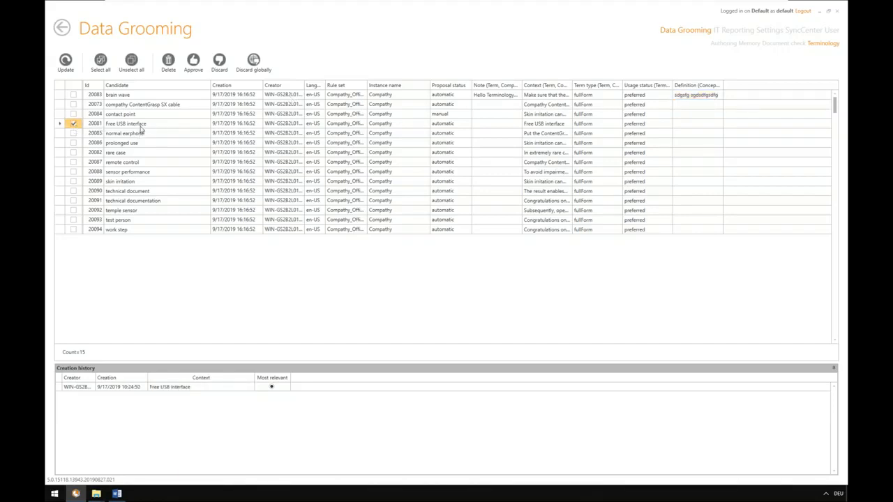
left_click(168, 63)
left_click(488, 263)
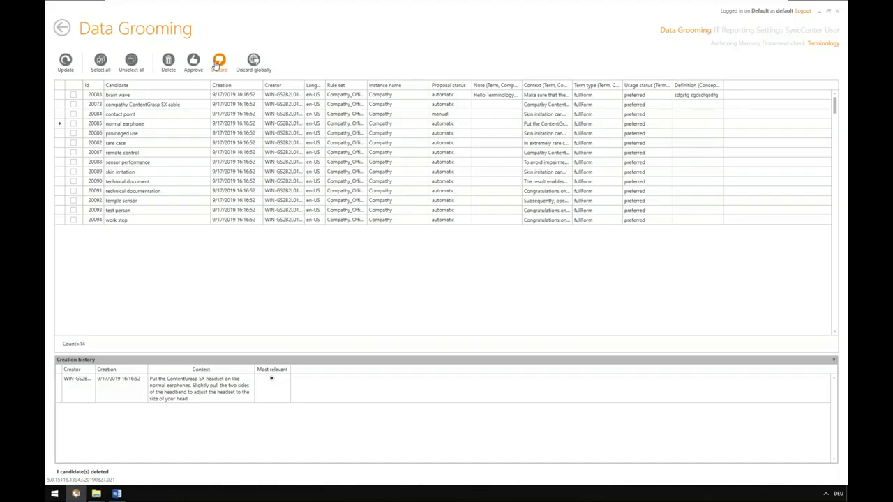
Discard the "rare case" candidate, and approve the five candidates from "brain wave" to "prolonged use"
left_click(74, 144)
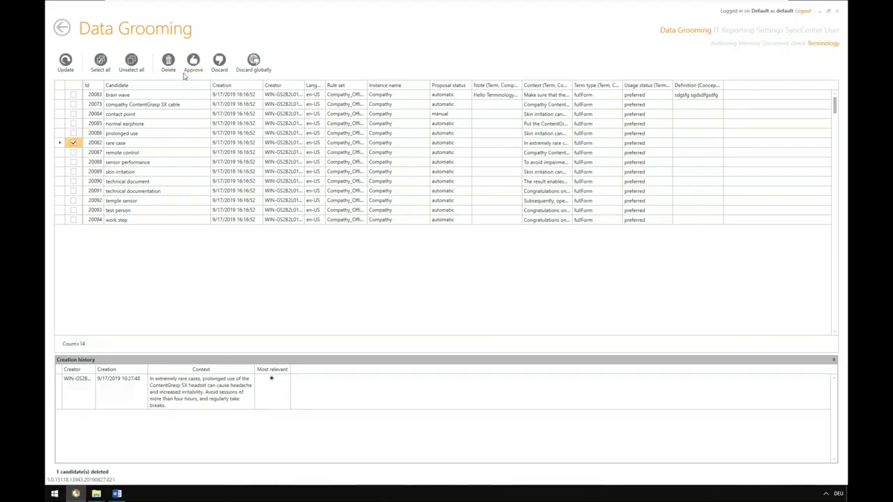
left_click(225, 64)
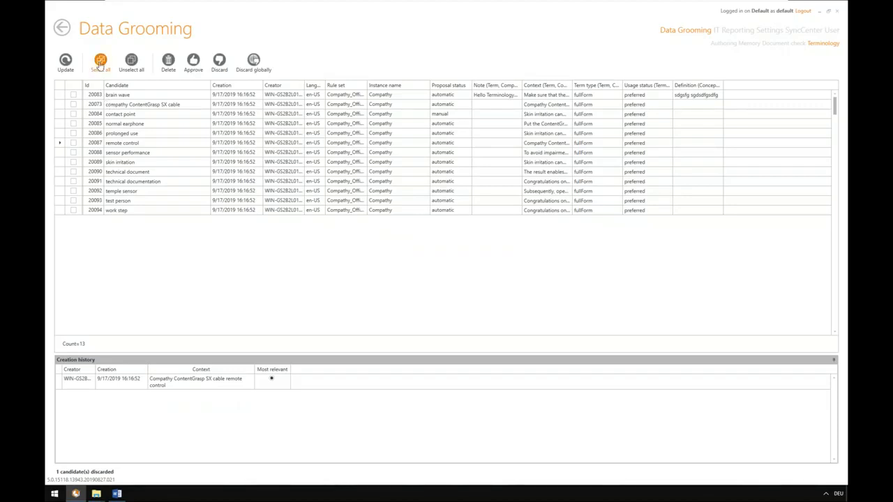
left_click(99, 62)
left_click(74, 142)
left_click(73, 210, "shift")
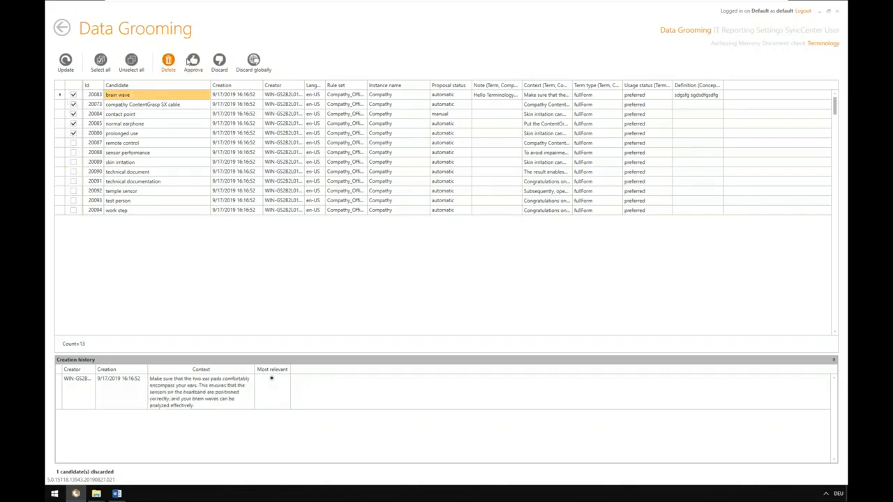
left_click(194, 61)
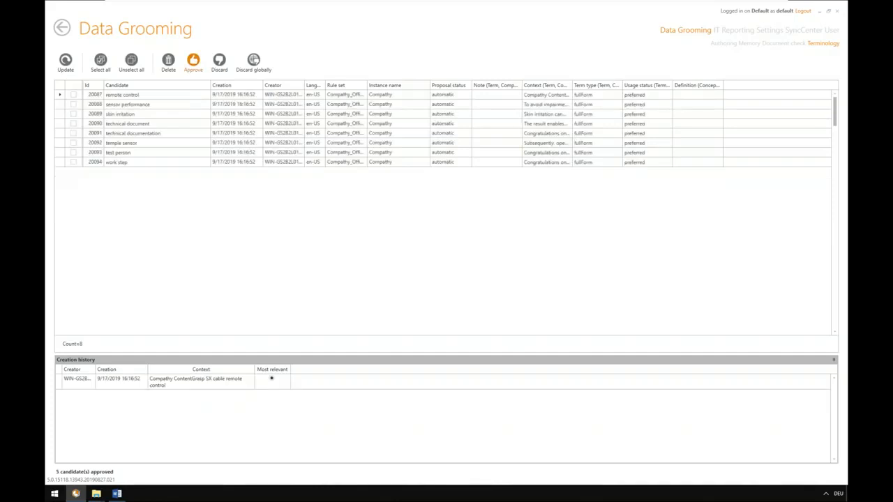
Switch to Firefox, log in to the TermWeb demo site, and check the Compathy dictionary for the approved terms
left_click(55, 493)
left_click(82, 455)
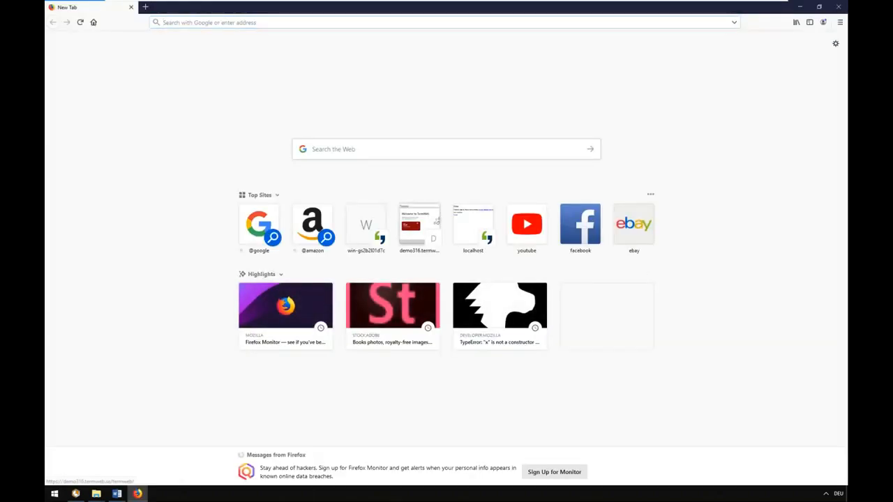
left_click(419, 223)
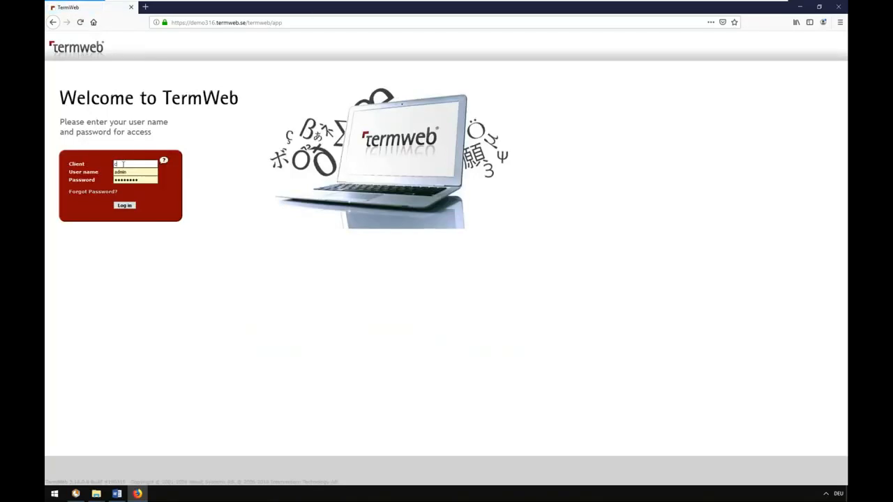
left_click(128, 207)
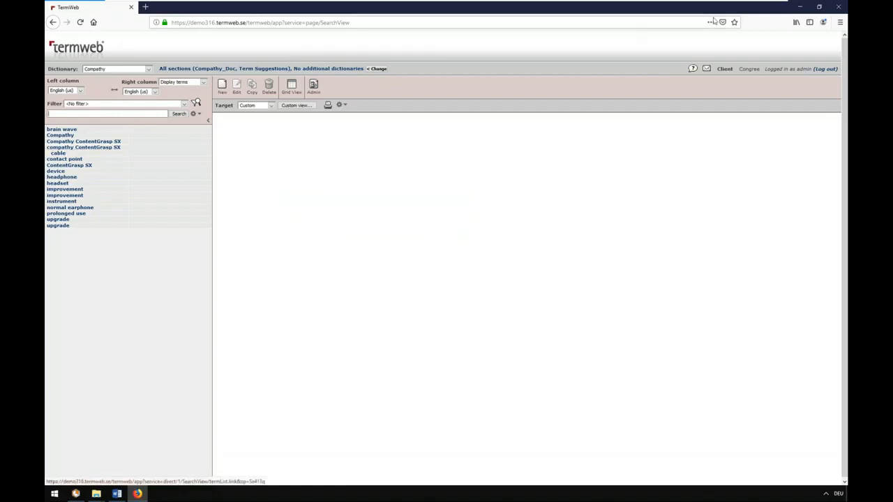
left_click(801, 7)
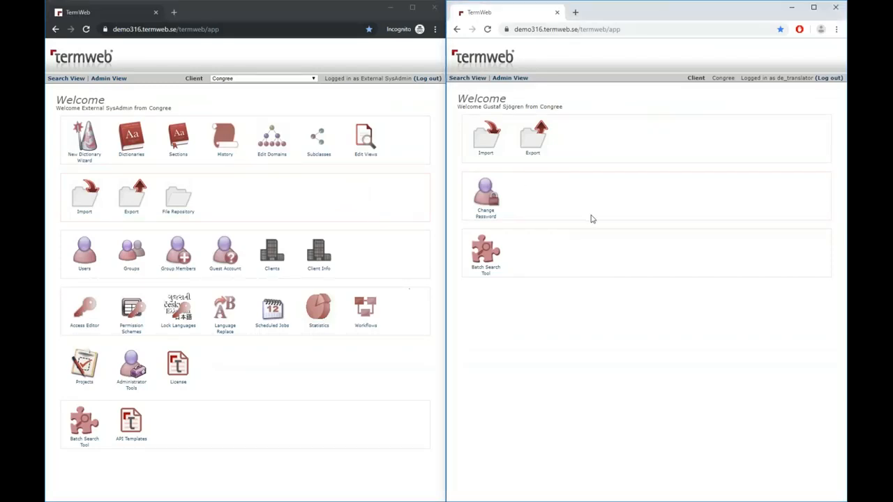
Compare which accounts are logged in to the administrator and translator TermWeb windows
left_click_drag(323, 78, 412, 78)
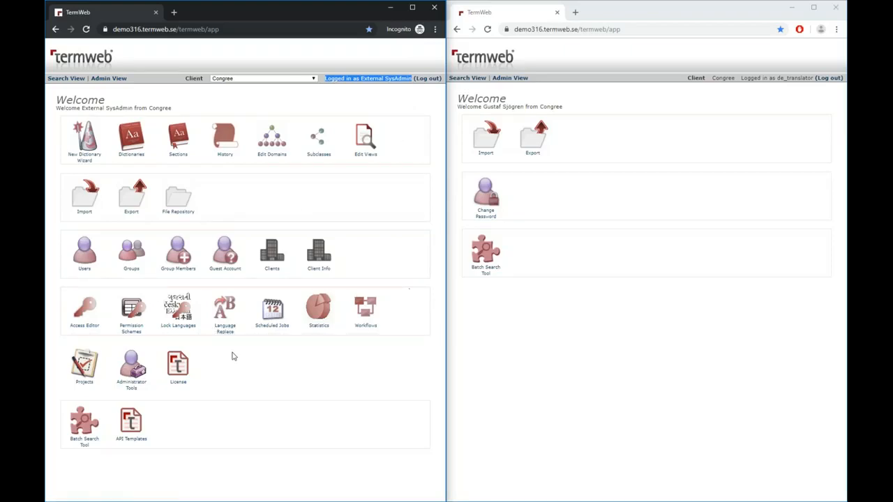
left_click(609, 307)
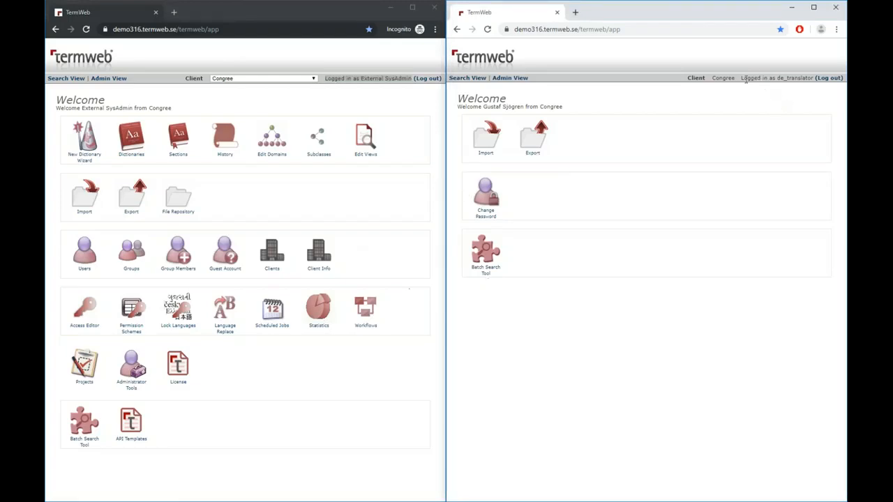
left_click_drag(741, 79, 813, 79)
left_click(802, 100)
left_click(339, 347)
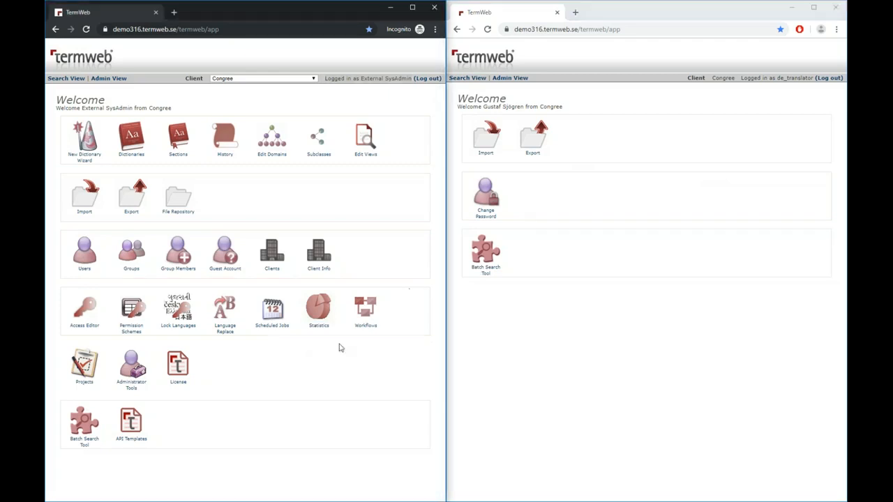
Open the Compathy dictionary's workflow list in the administrator's TermWeb and the term search view in the translator's TermWeb
left_click(367, 312)
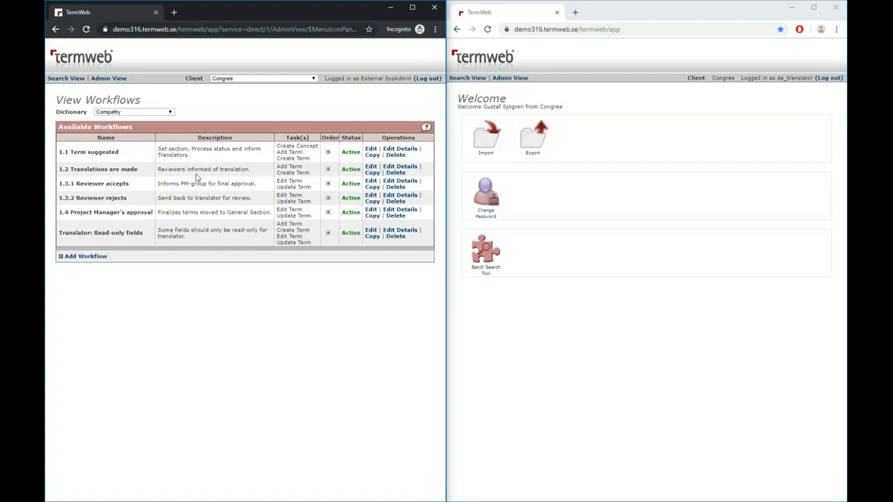
left_click(667, 190)
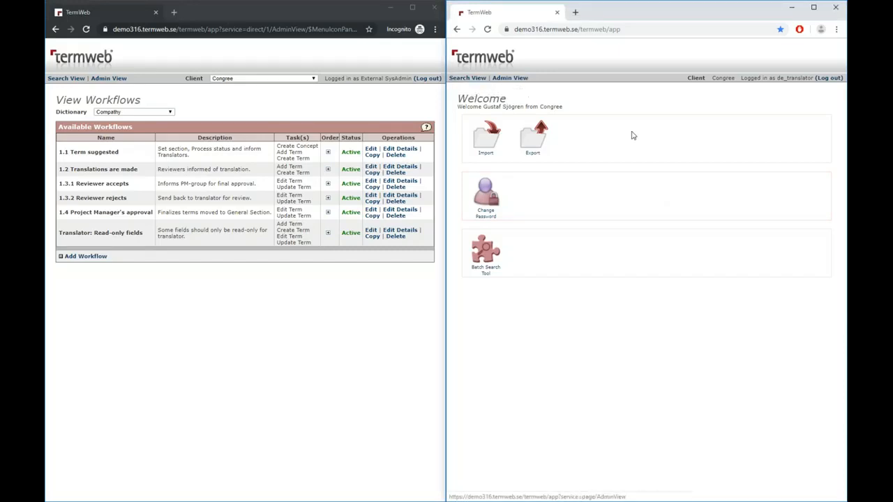
left_click(468, 79)
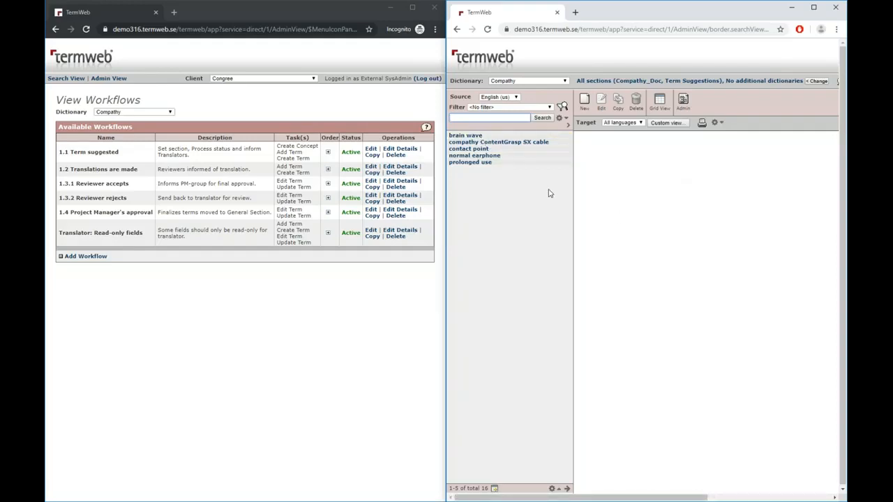
Open the details of workflow "1.2 Translations are made" and examine its tasks and its group and language conditions
left_click(398, 168)
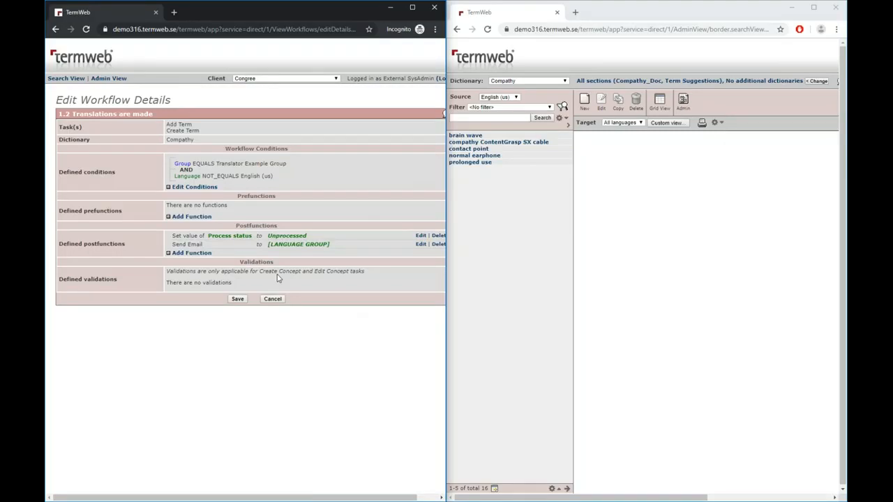
left_click_drag(206, 133, 180, 125)
left_click(202, 130)
left_click_drag(200, 132, 185, 129)
left_click(201, 133)
left_click_drag(205, 133, 166, 123)
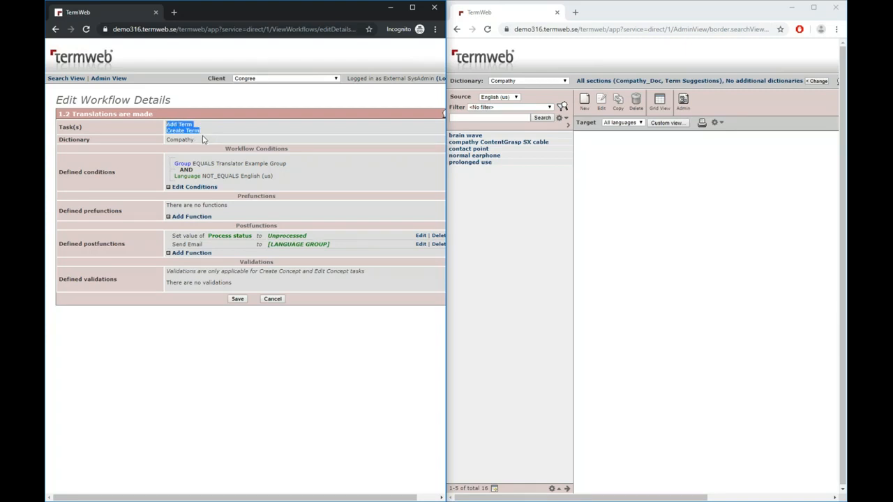
left_click_drag(274, 177, 174, 175)
left_click(177, 177)
left_click_drag(287, 165, 179, 163)
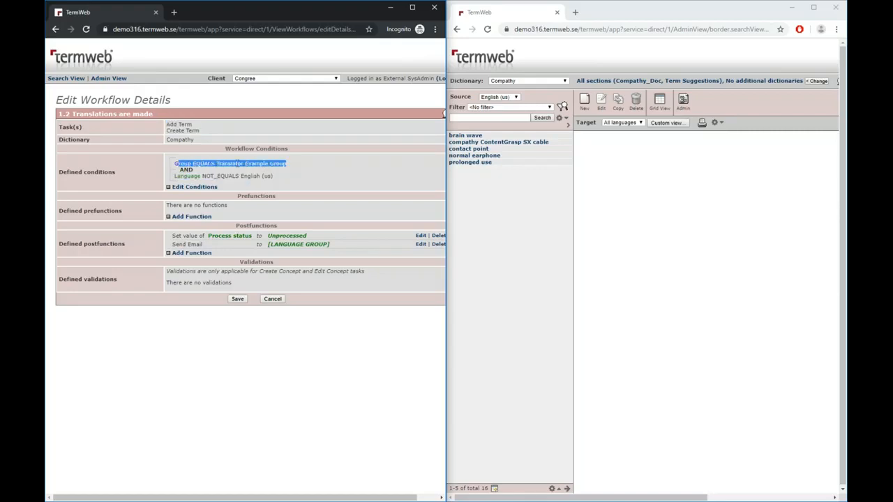
left_click(277, 165)
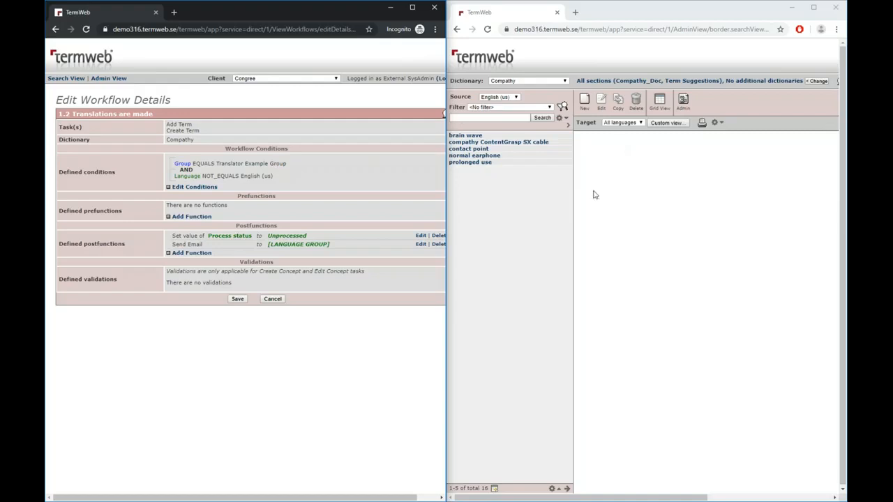
left_click(693, 232)
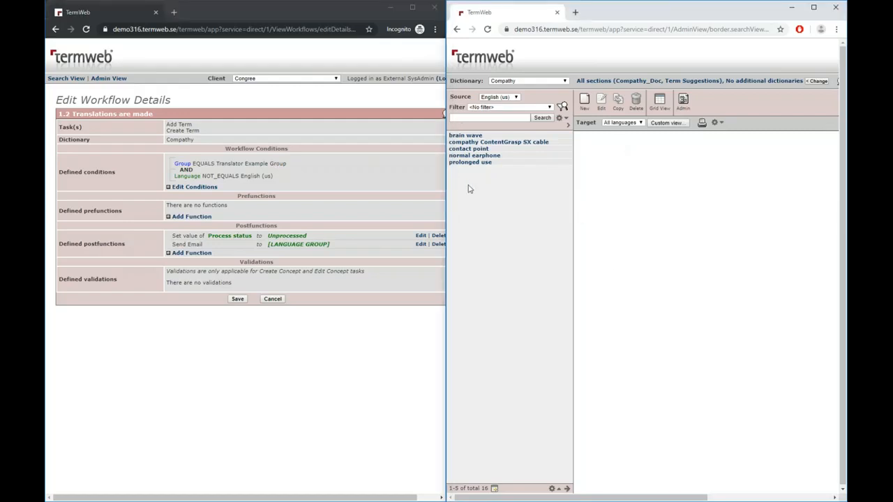
triple_click(281, 177)
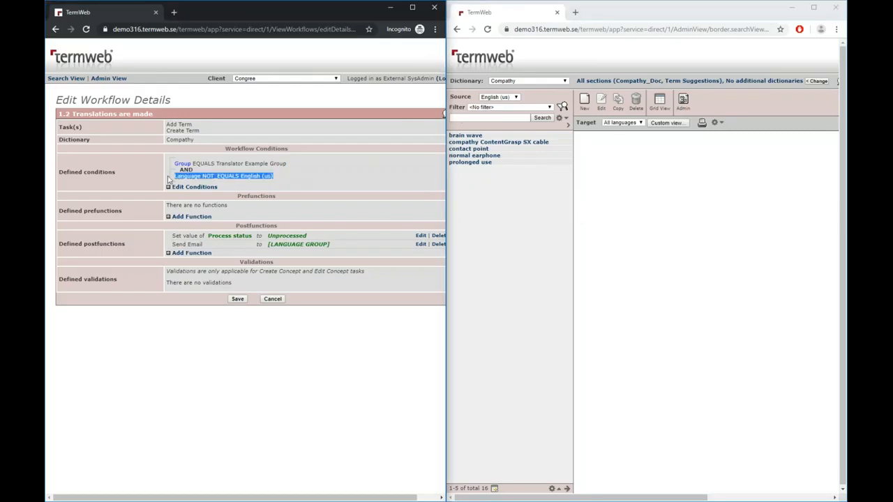
left_click(316, 194)
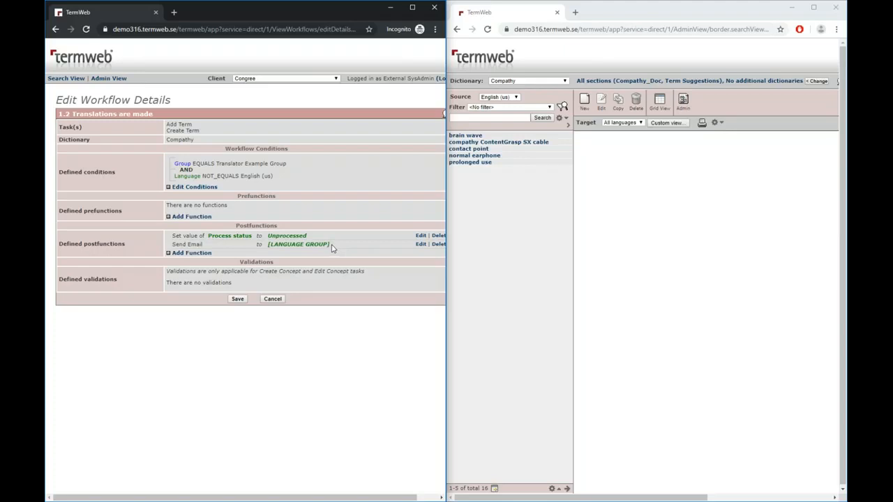
Examine the Send Email postfunction's recipients, message variables and digest settings, and leave it without saving
left_click_drag(333, 247, 264, 247)
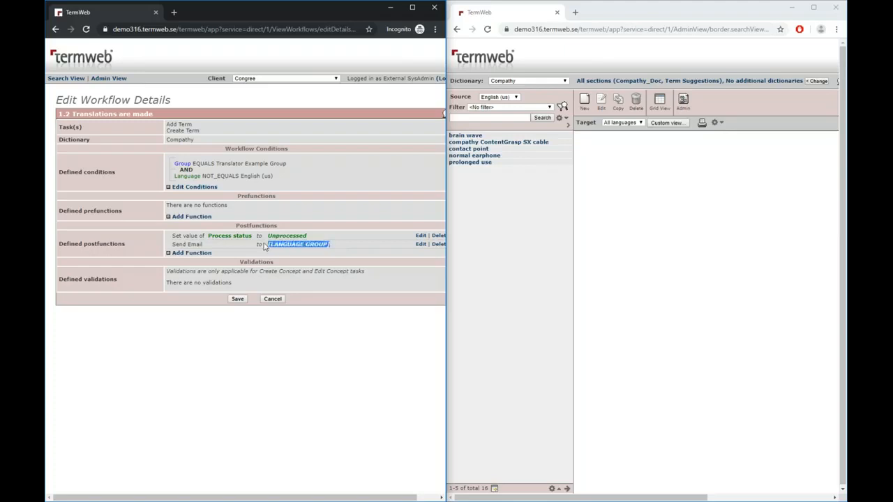
left_click(335, 252)
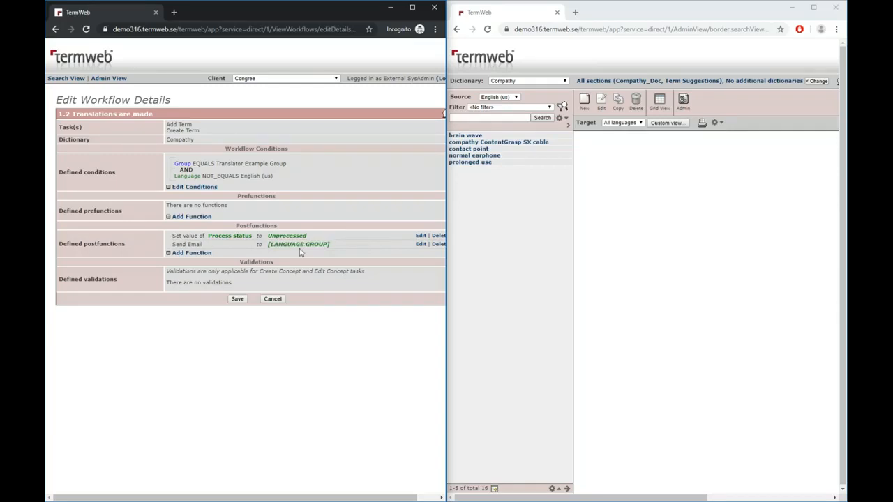
left_click(421, 245)
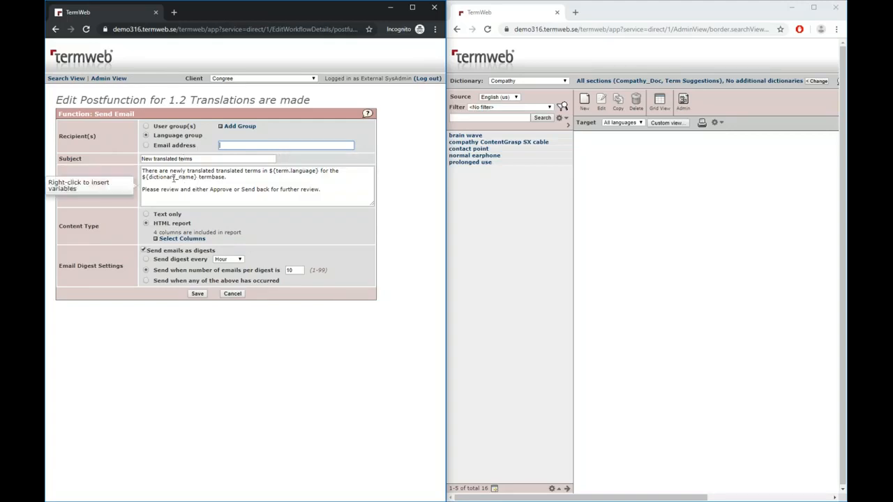
left_click(270, 177)
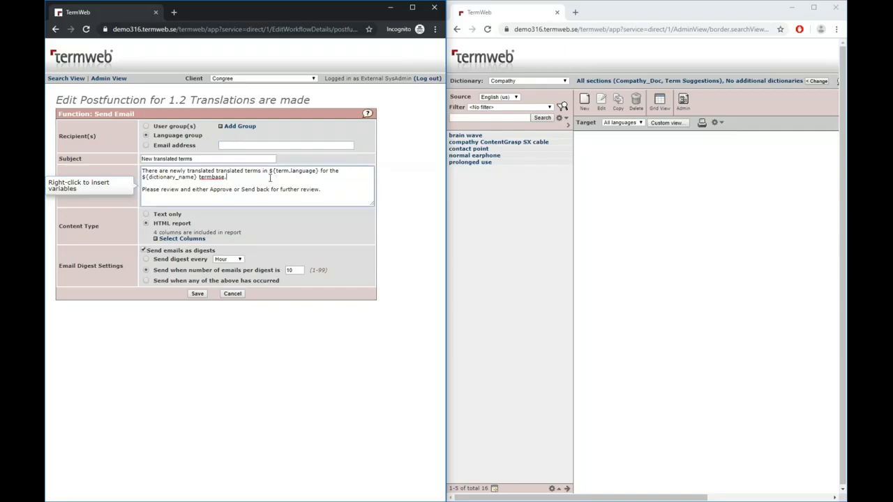
right_click(270, 177)
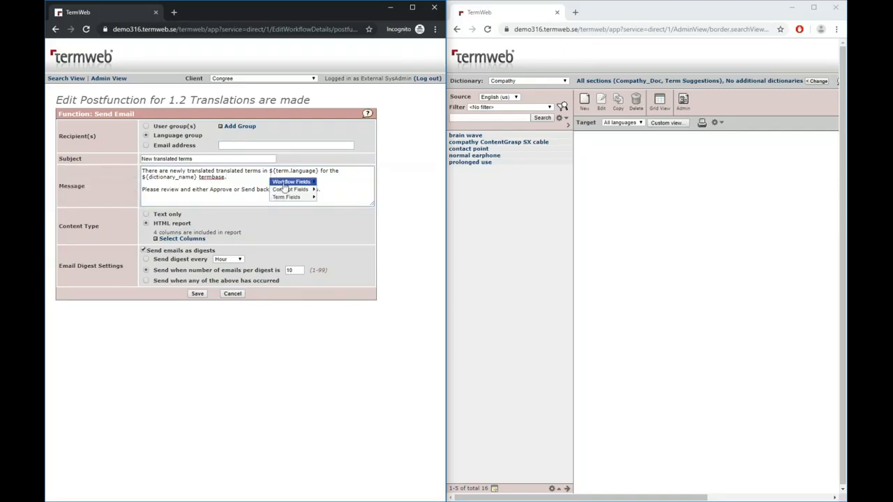
mouse_move(287, 201)
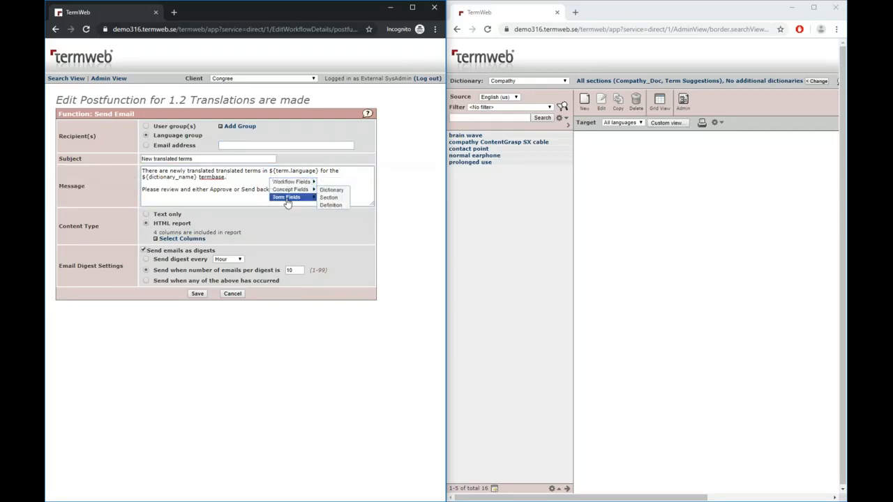
left_click(246, 179)
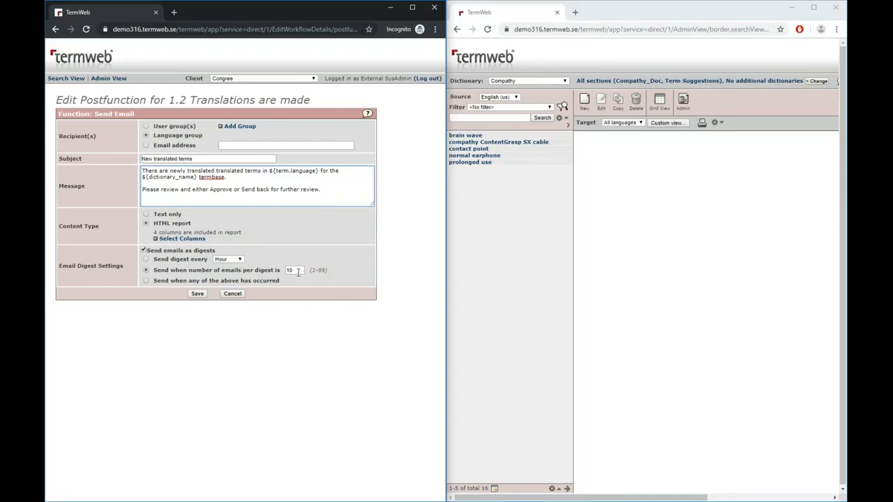
left_click(232, 294)
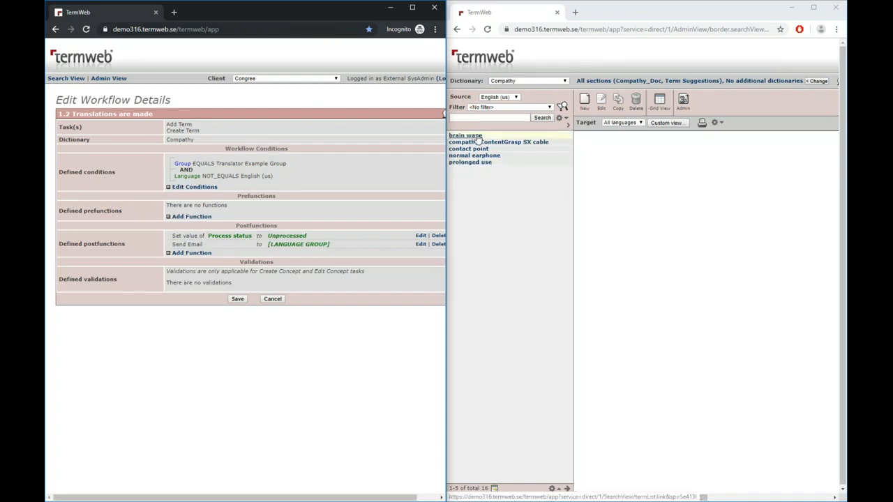
Open the "brain wave" concept in the translator's TermWeb and review its definition, note and other term fields
left_click(478, 138)
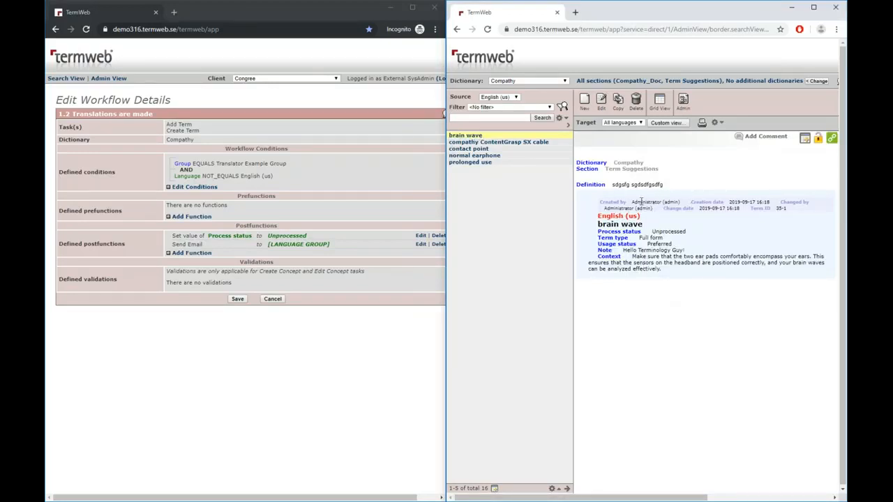
left_click_drag(668, 185, 611, 186)
left_click(710, 299)
left_click_drag(686, 251, 628, 250)
left_click(681, 263)
Open the "brain wave" concept for editing and start adding a German (de) term
left_click(602, 100)
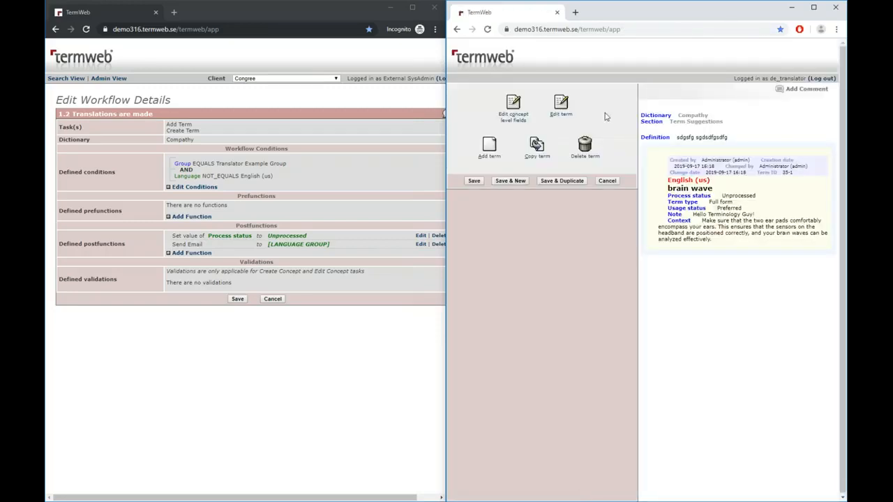
left_click(489, 150)
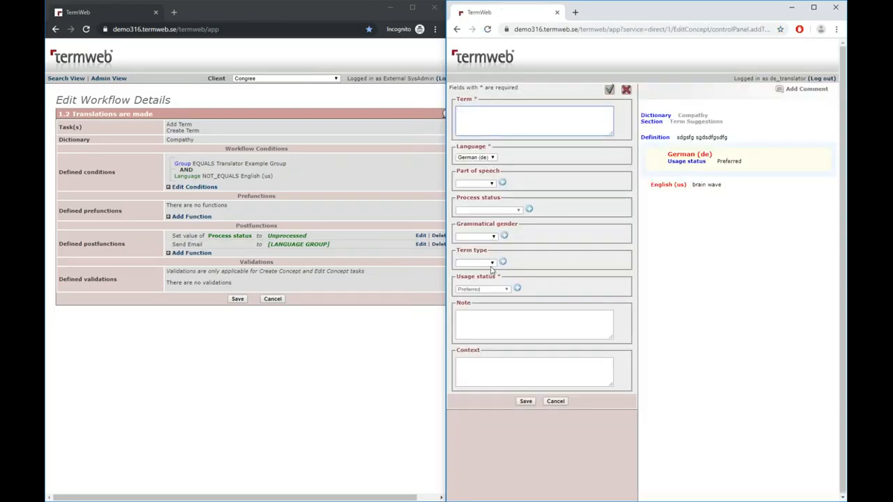
left_click(492, 184)
left_click(492, 185)
left_click(492, 184)
left_click(485, 198)
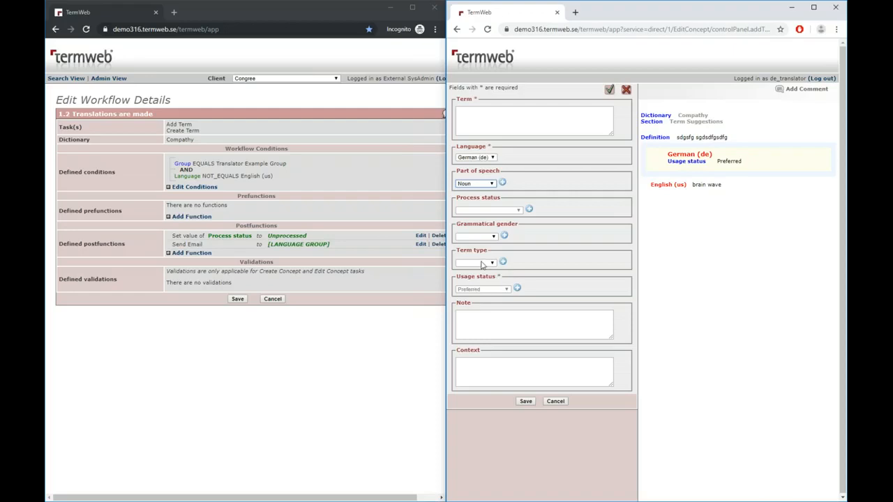
left_click(484, 183)
left_click(483, 193)
left_click(576, 177)
Enter "german translated term" as the German term, accept it, review its status fields, and save the "brain wave" concept
left_click(527, 117)
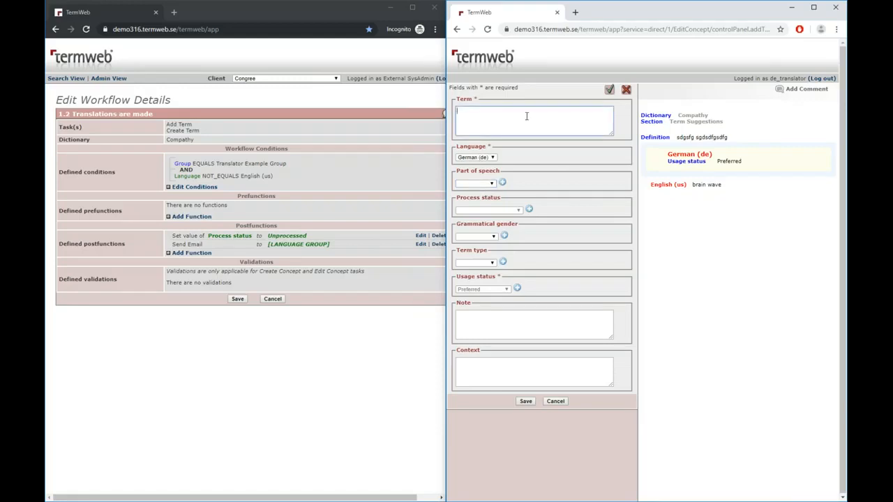
type("german translated term")
left_click(610, 93)
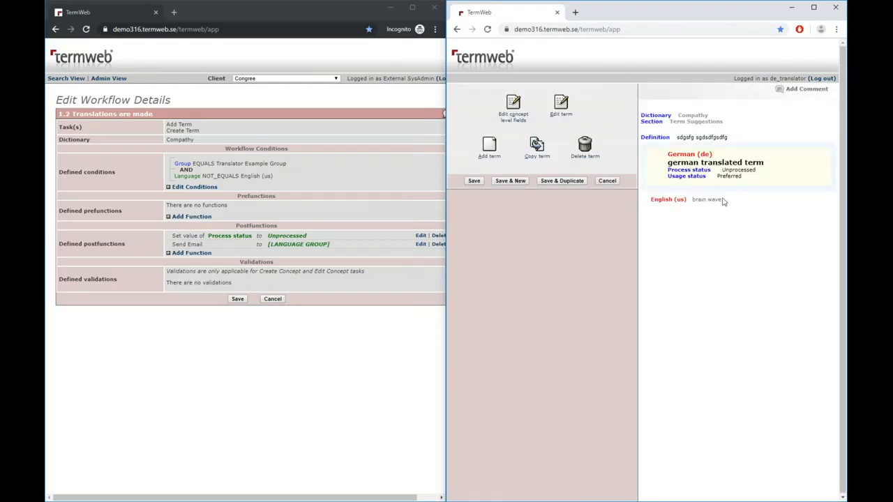
left_click_drag(751, 179, 667, 159)
left_click(751, 172)
left_click(473, 182)
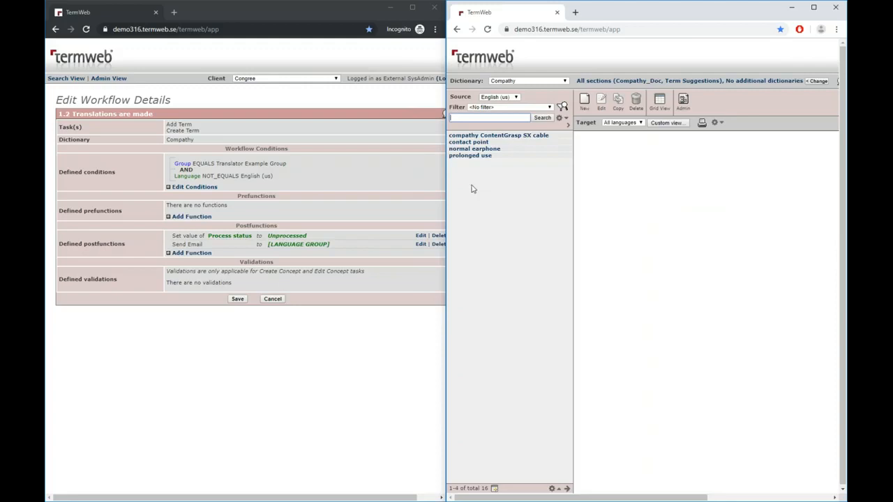
Leave the "1.2 Translations are made" workflow details without saving and return to the workflow list
left_click(272, 298)
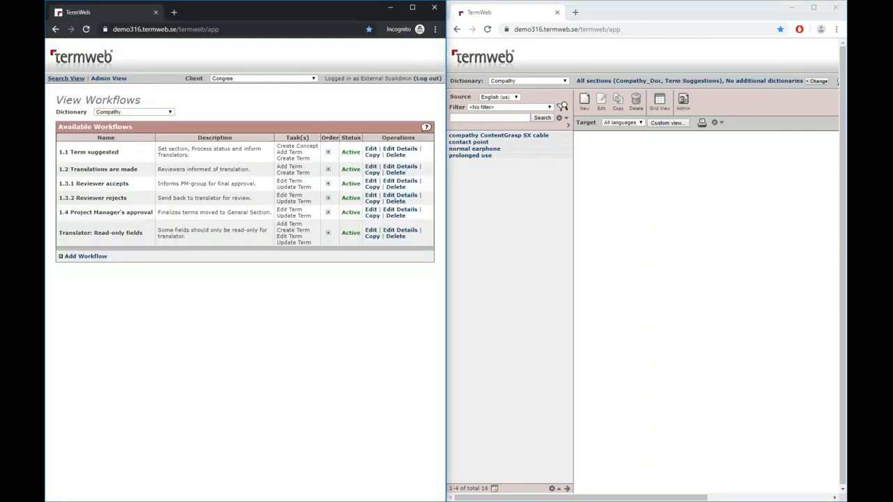
Leave the workflow administration for the term search and restrict the Compathy dictionary search to the Term Suggestions section
left_click(108, 78)
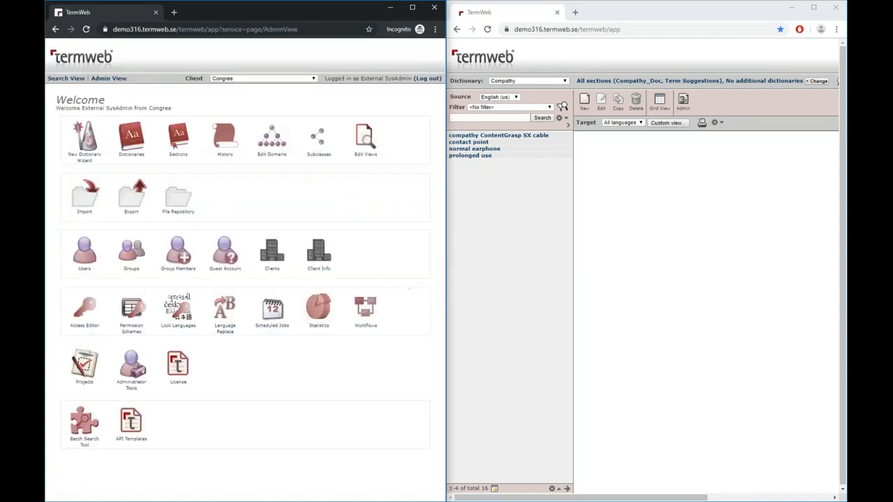
left_click(75, 79)
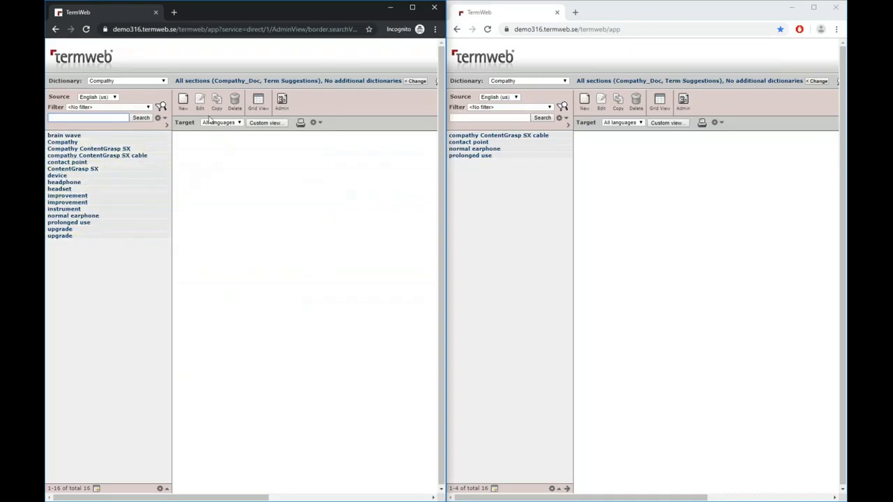
left_click(298, 82)
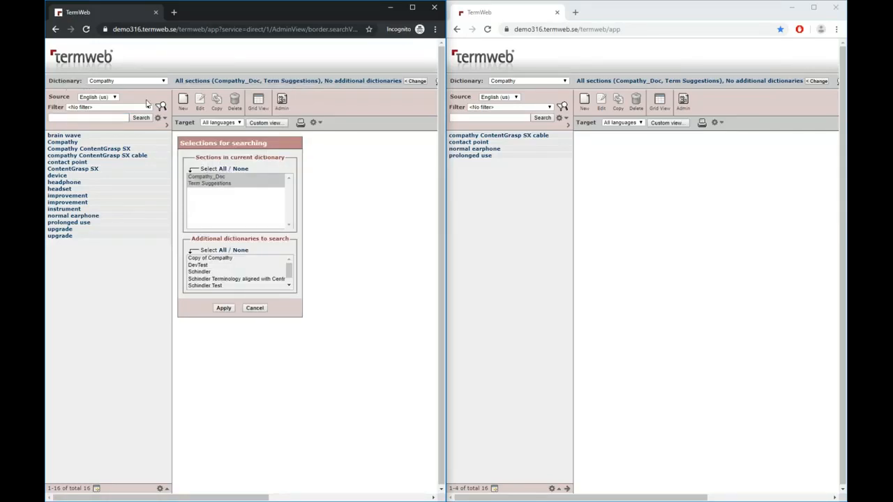
left_click(220, 184)
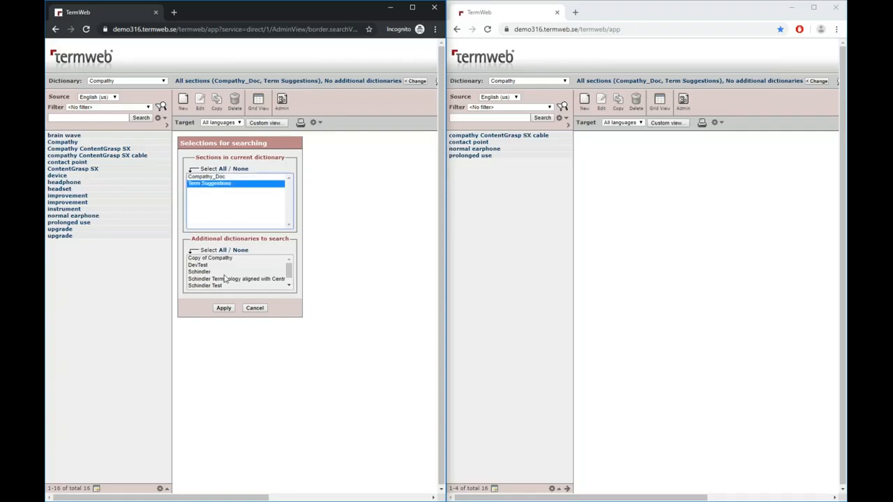
left_click(224, 309)
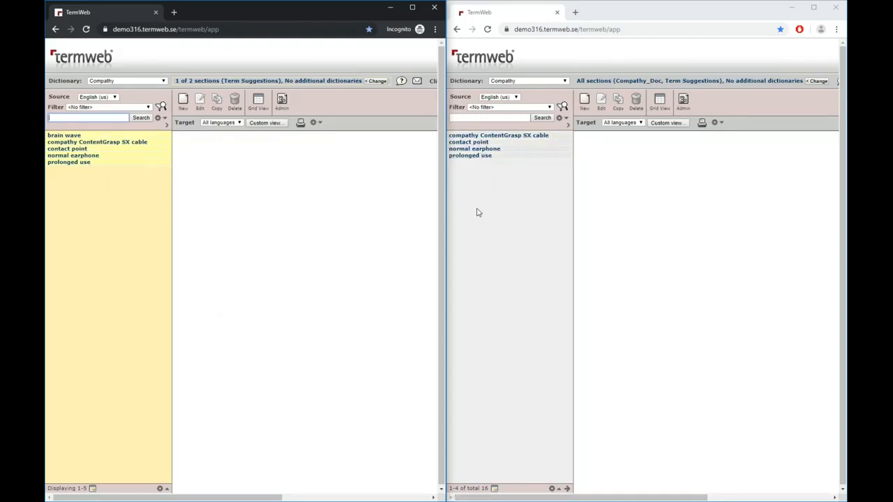
Open the "brain wave" concept, add it to the Grid View and open the grid for the Compathy dictionary
left_click(67, 136)
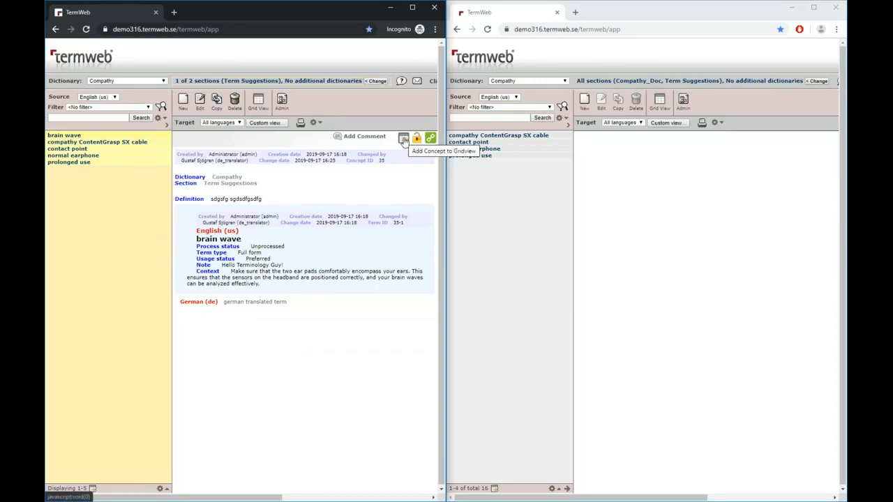
left_click(404, 140)
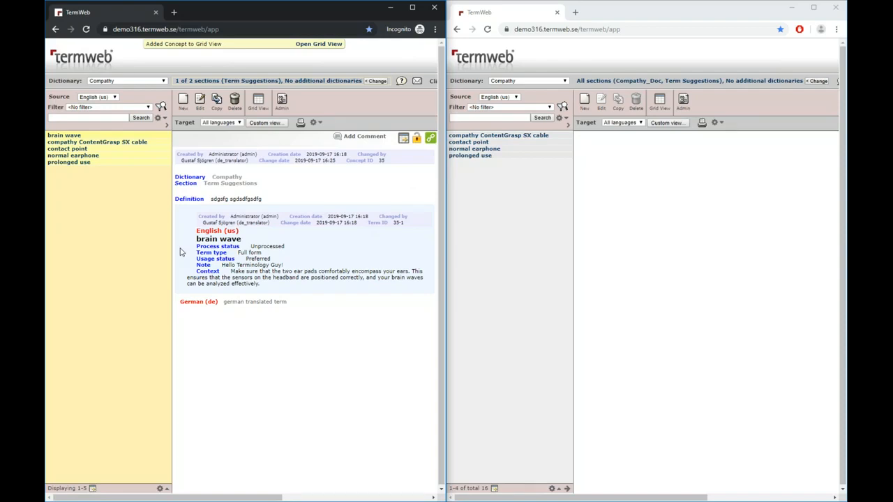
left_click(319, 44)
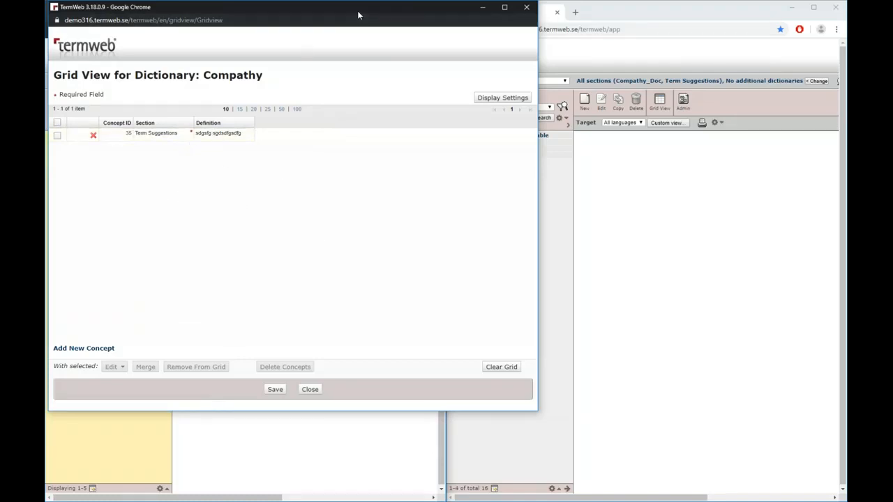
left_click_drag(358, 15, 467, 46)
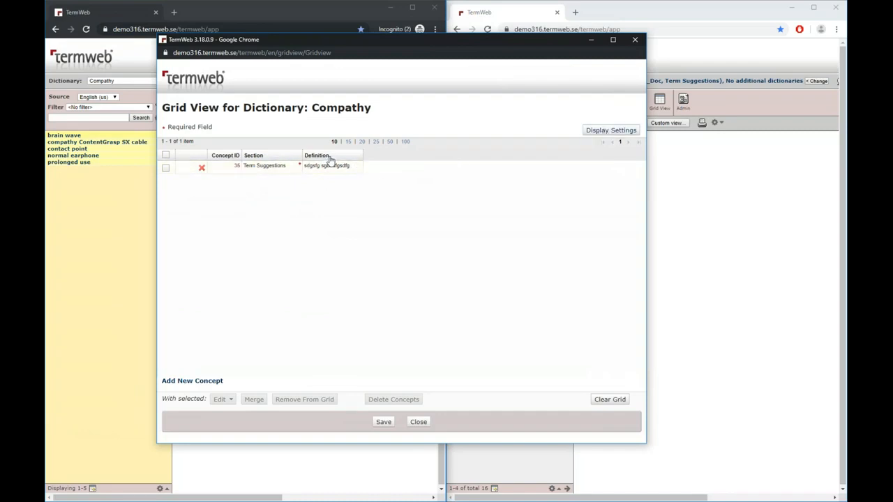
Configure the grid to display the Process status term field for the English (us) and German (de) languages
left_click(604, 134)
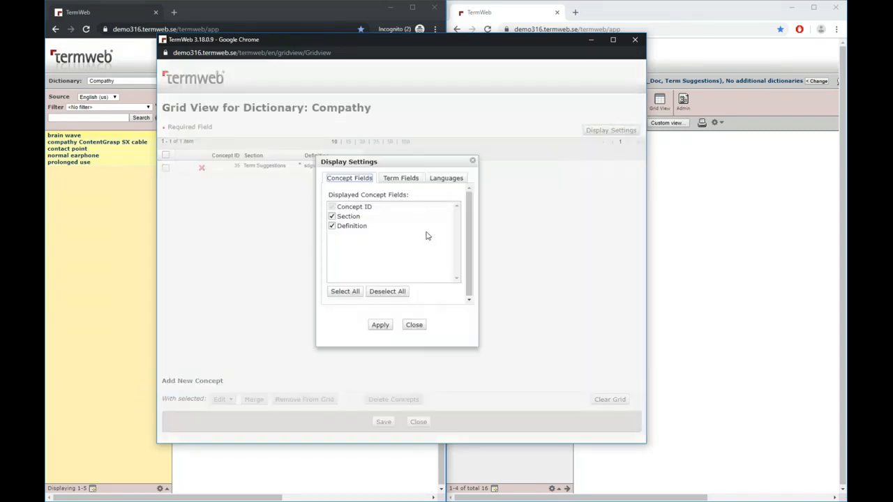
left_click(407, 184)
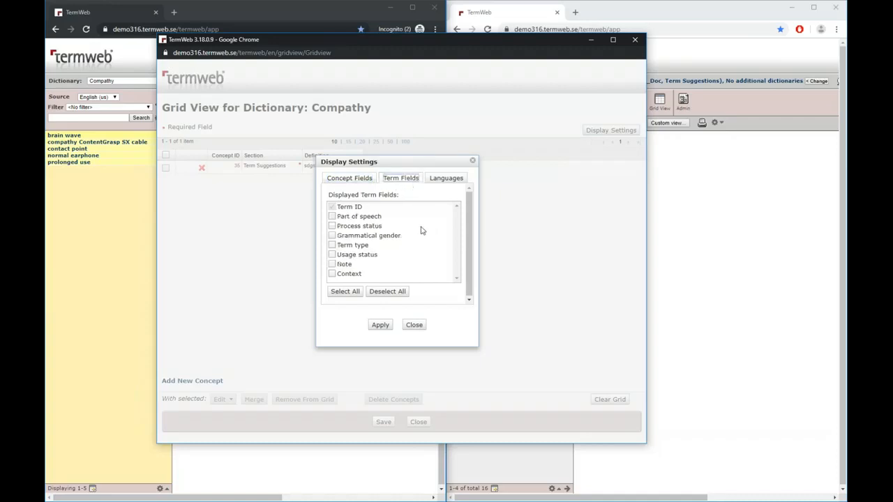
left_click(332, 226)
left_click(445, 180)
left_click(333, 217)
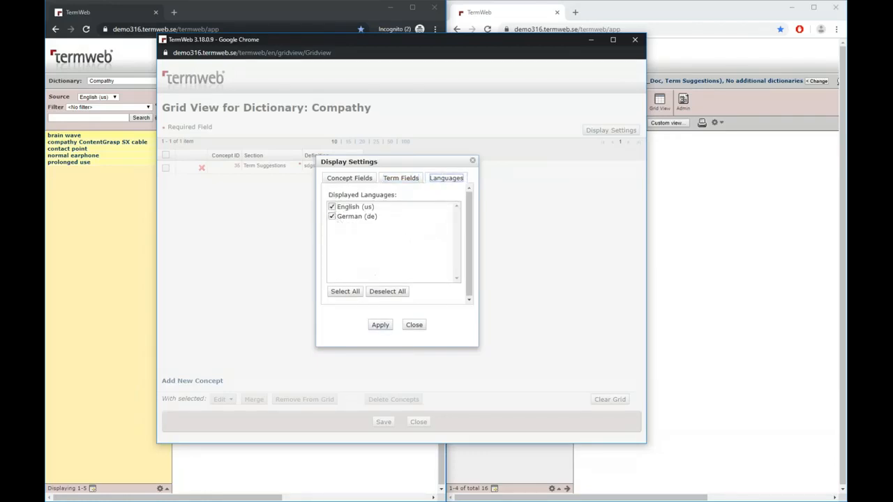
left_click(382, 328)
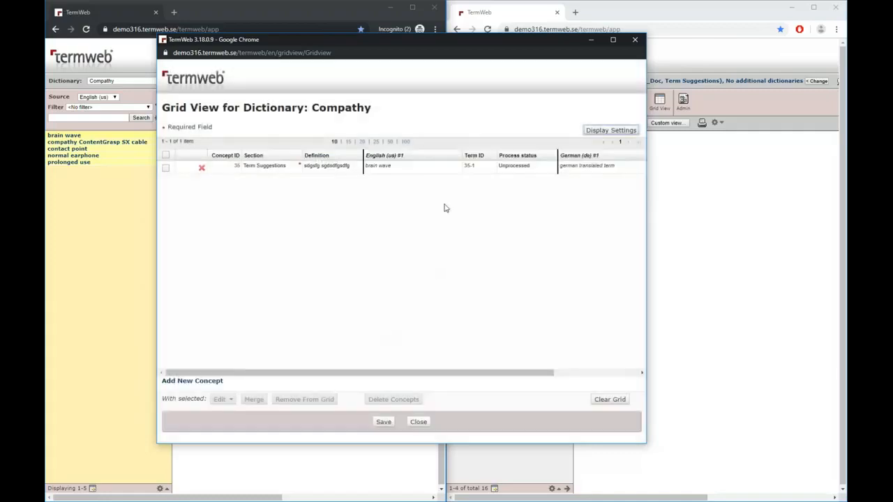
Set the process status of the English term "brain wave" to Finalized in the grid
mouse_move(361, 370)
left_mouse_down()
mouse_move(476, 368)
mouse_move(356, 377)
left_mouse_up()
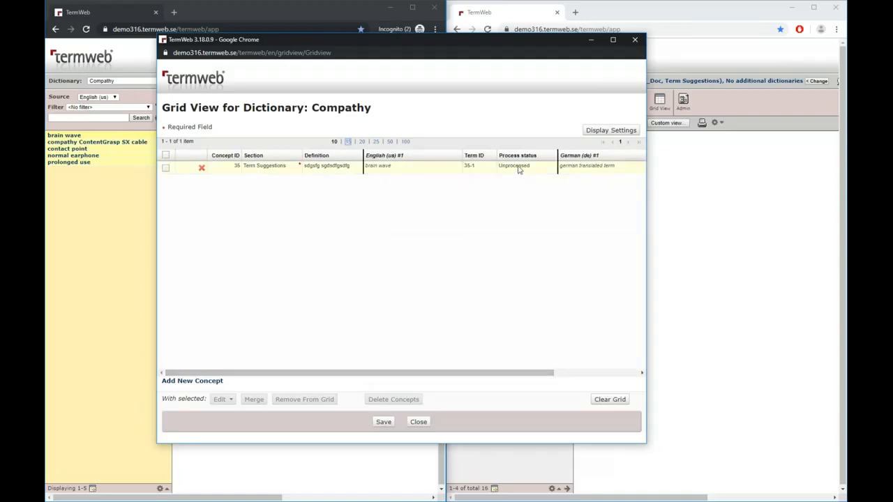
left_click_drag(445, 373, 511, 373)
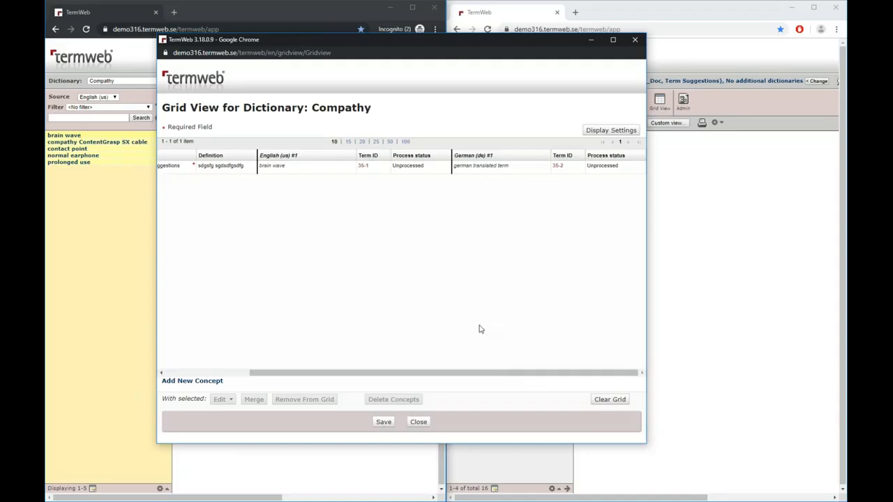
left_click(422, 167)
left_click(426, 168)
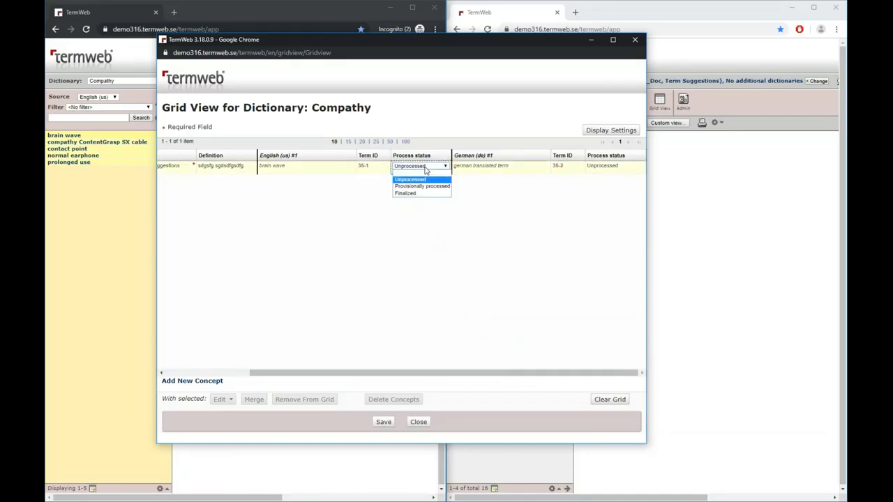
left_click(421, 194)
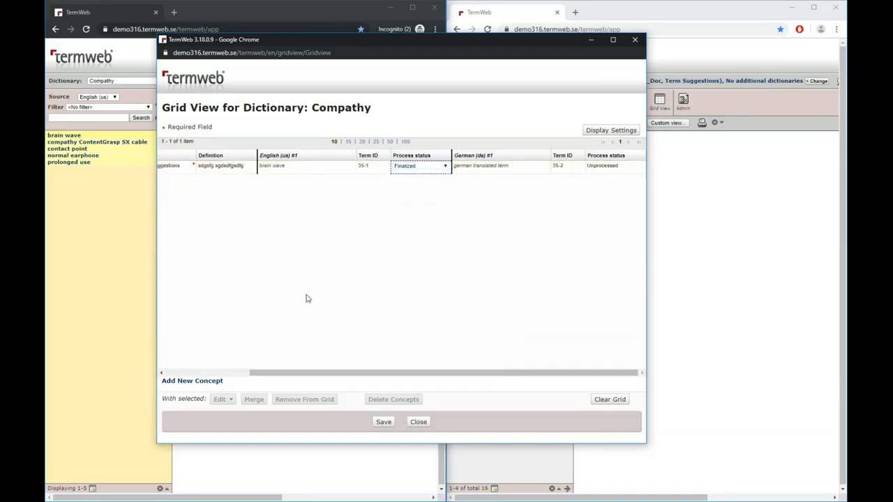
Select the "brain wave" row and view the bulk update options for selected concepts without applying any
left_click_drag(307, 374, 202, 344)
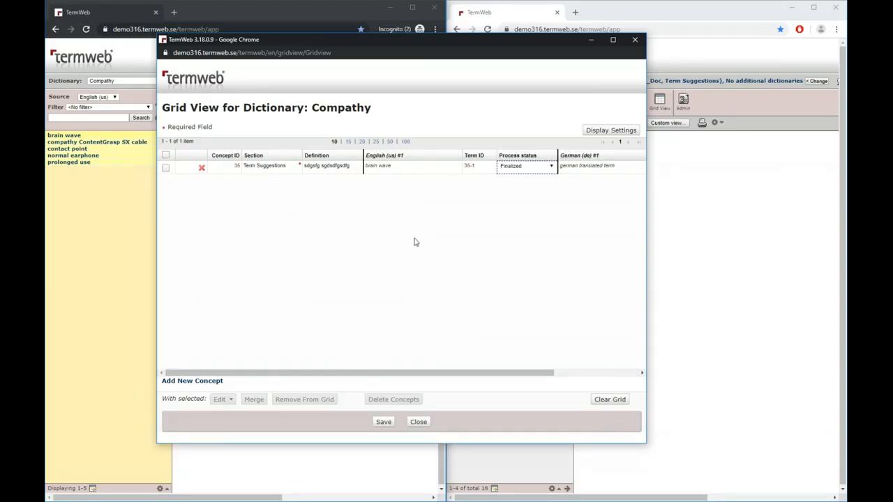
left_click(166, 166)
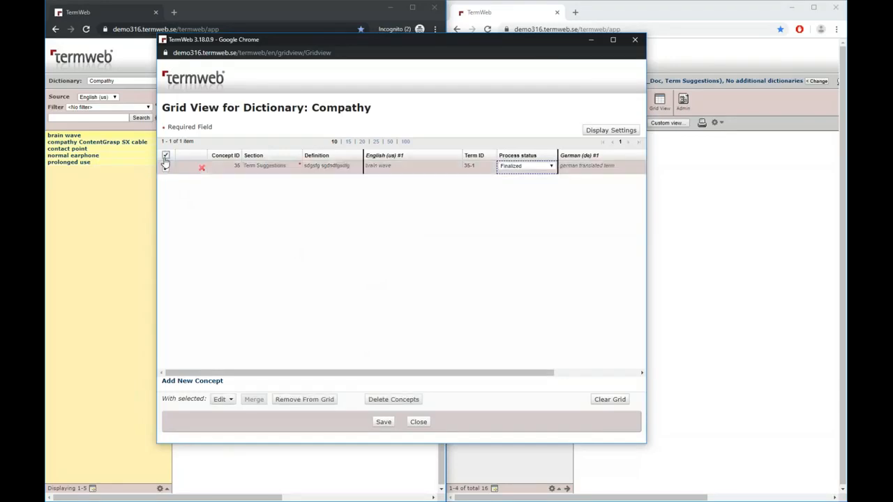
left_click(222, 400)
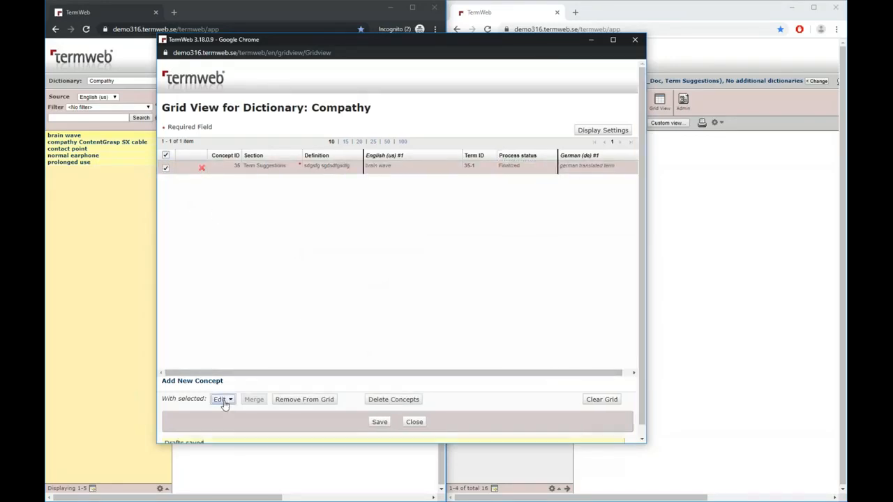
scroll(299, 377, "down", 1)
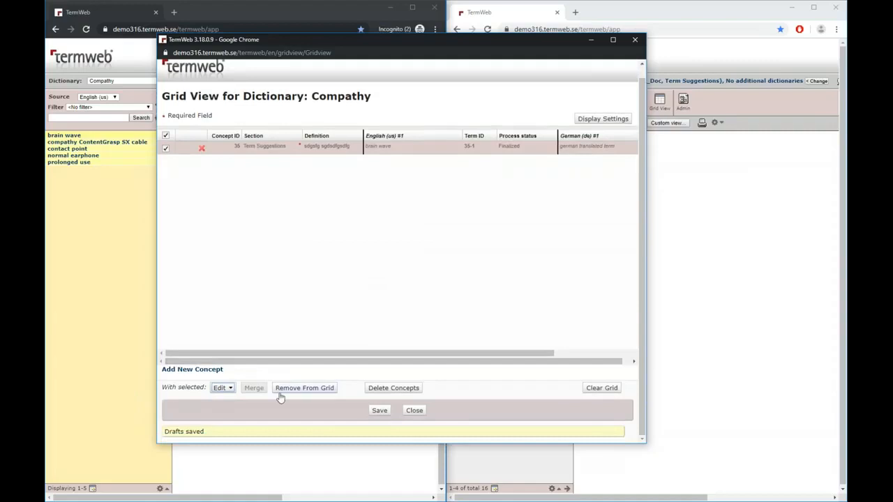
left_click(228, 393)
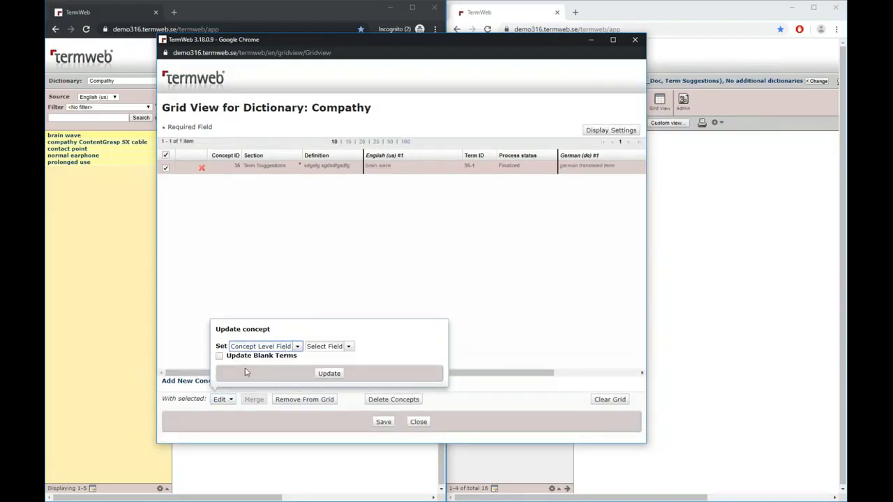
left_click(342, 255)
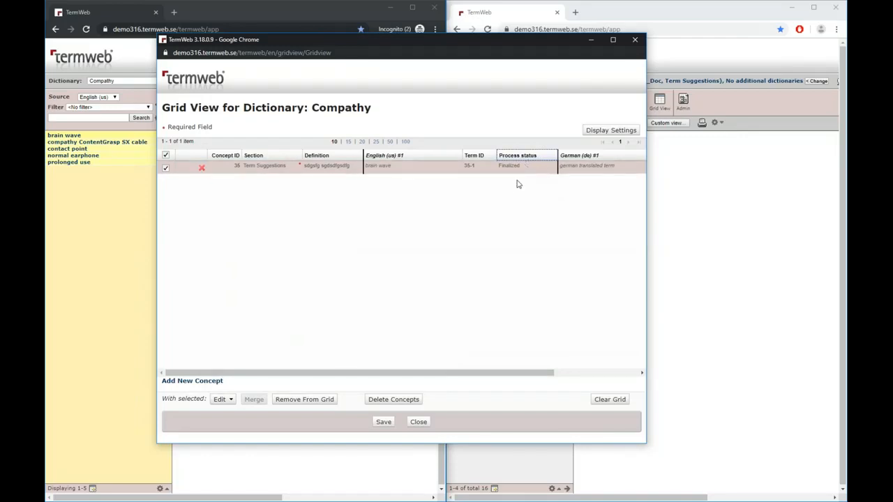
Set the process status of the German term "german translated term" to Finalized in the grid
left_click_drag(445, 373, 572, 373)
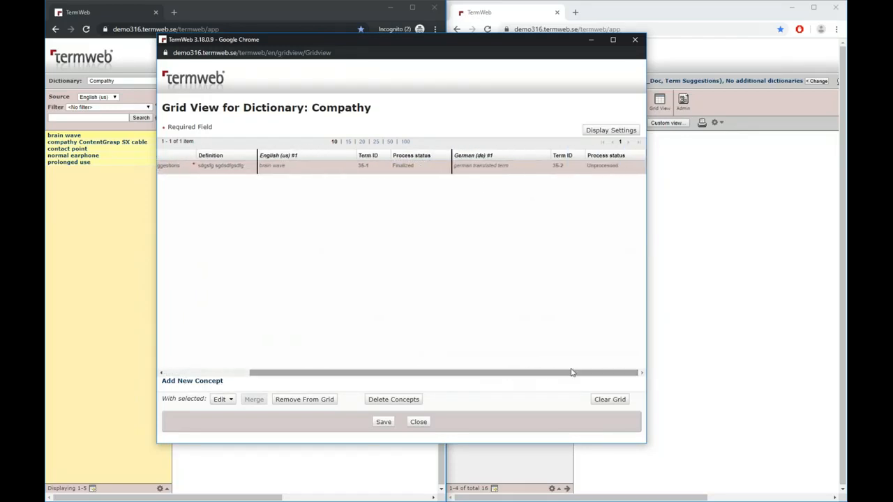
left_click(607, 167)
left_click(607, 167)
left_click(600, 191)
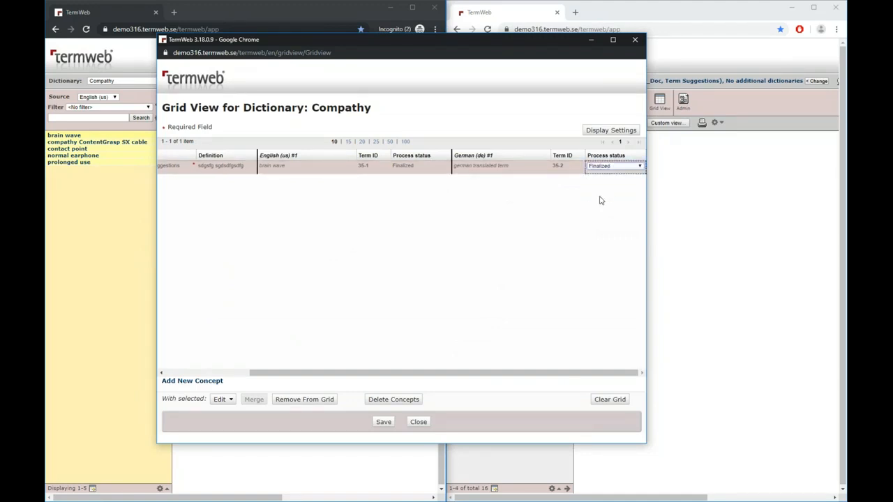
Save the edited "brain wave" concept from the grid and close the Grid View window
left_click_drag(472, 373, 530, 356)
left_click_drag(414, 374, 346, 423)
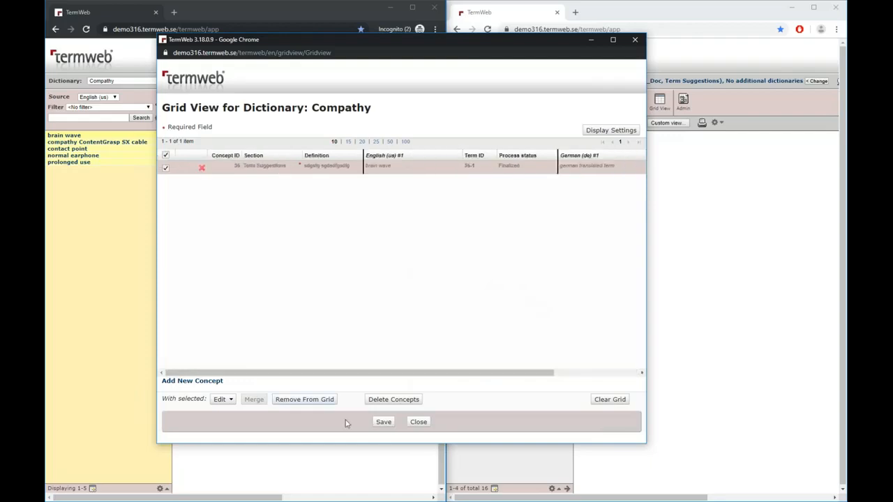
left_click(384, 422)
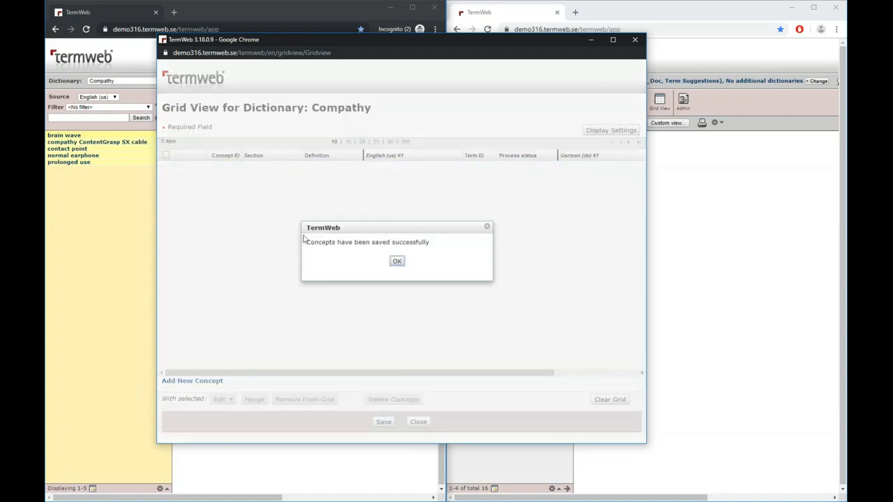
left_click(397, 262)
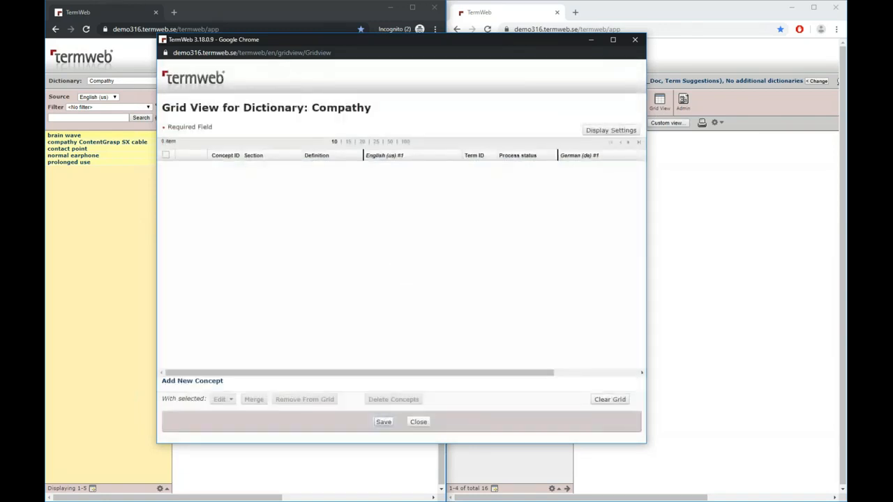
left_click(635, 40)
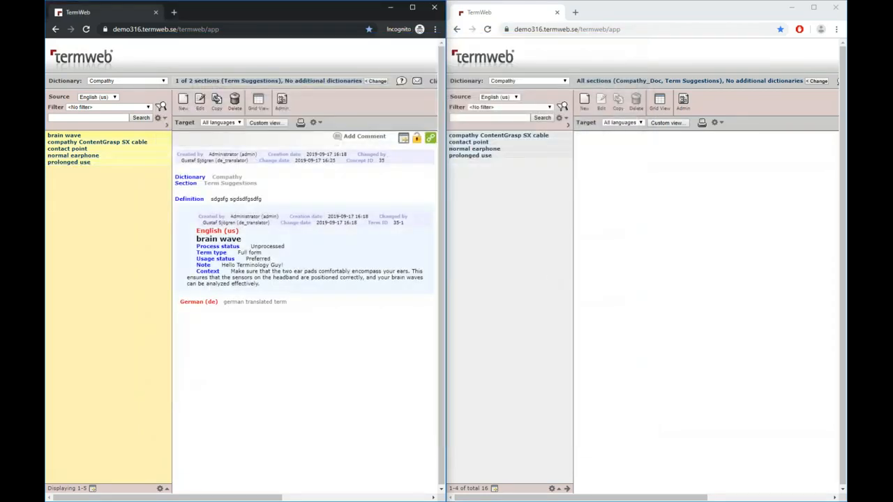
Refresh the term list, restrict the search to the Compathy_Doc section and open the "brain wave" concept there
left_click(282, 103)
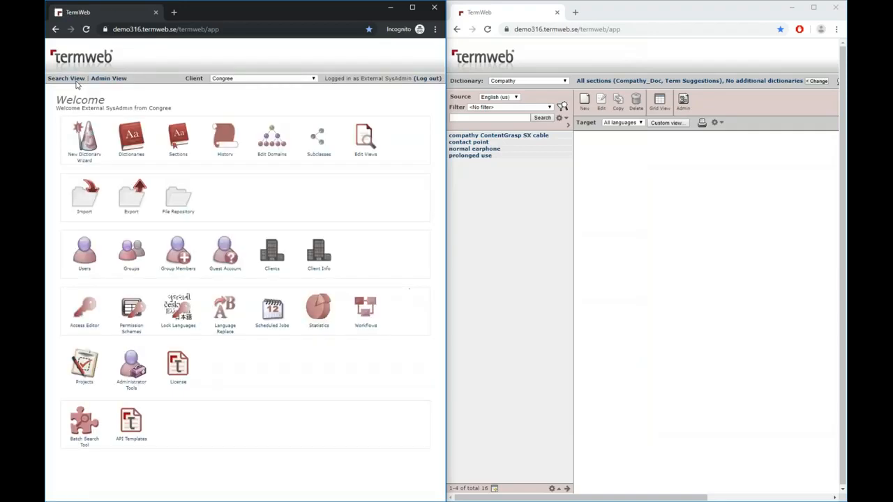
left_click(67, 84)
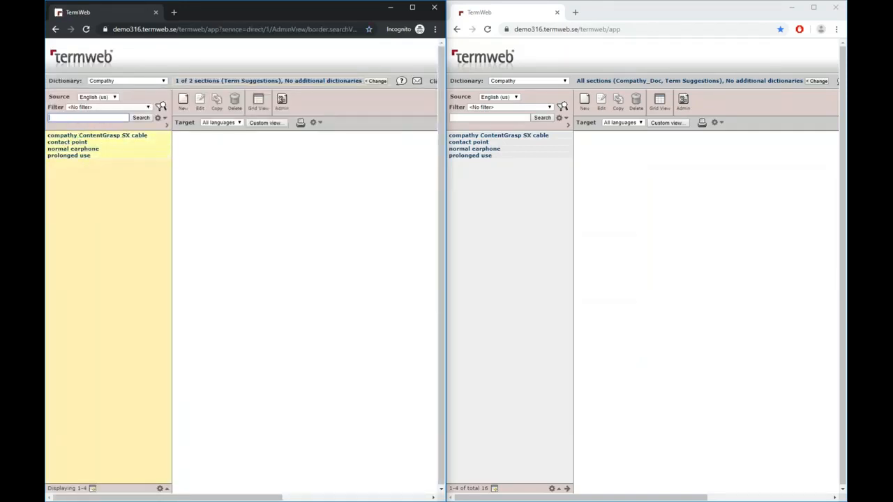
left_click(213, 81)
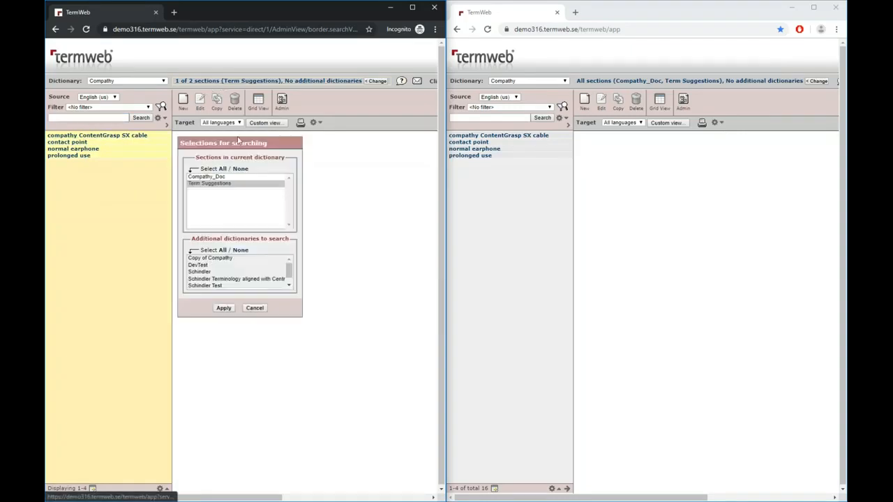
left_click(208, 177)
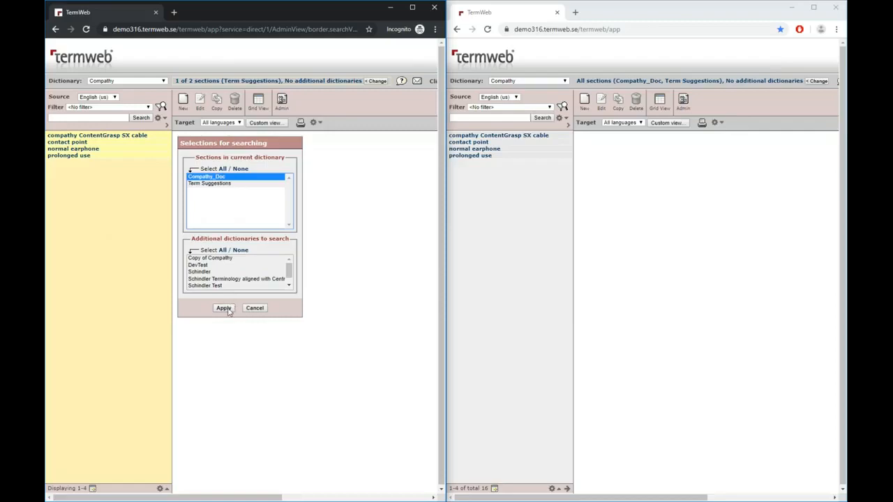
left_click(224, 308)
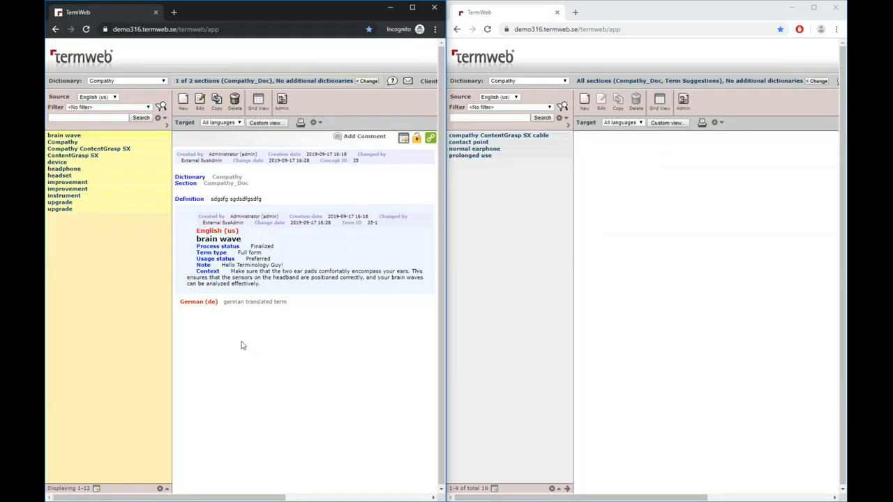
Switch to the PowerPoint slide show with the TermWeb feature summary
left_click(472, 183)
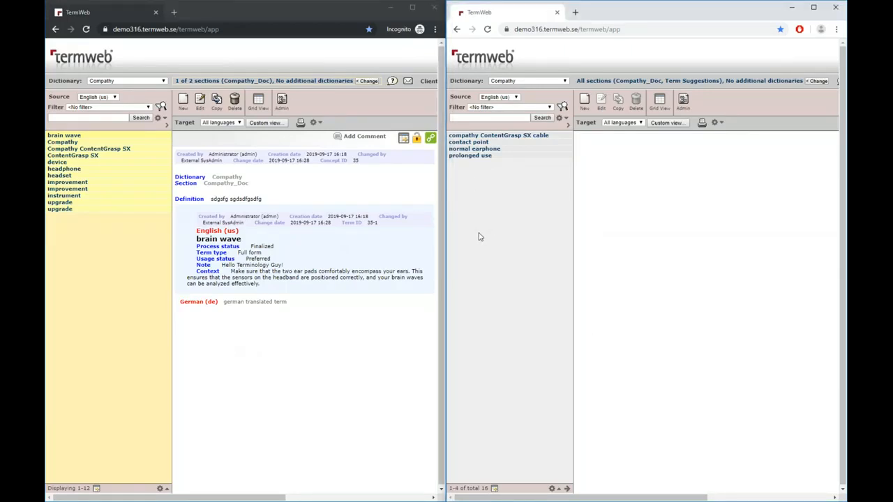
left_click(330, 353)
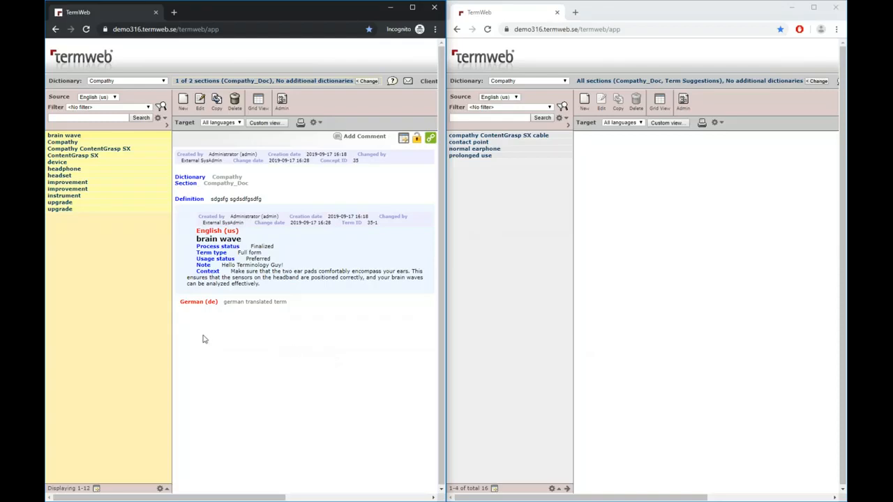
key("alt+Tab")
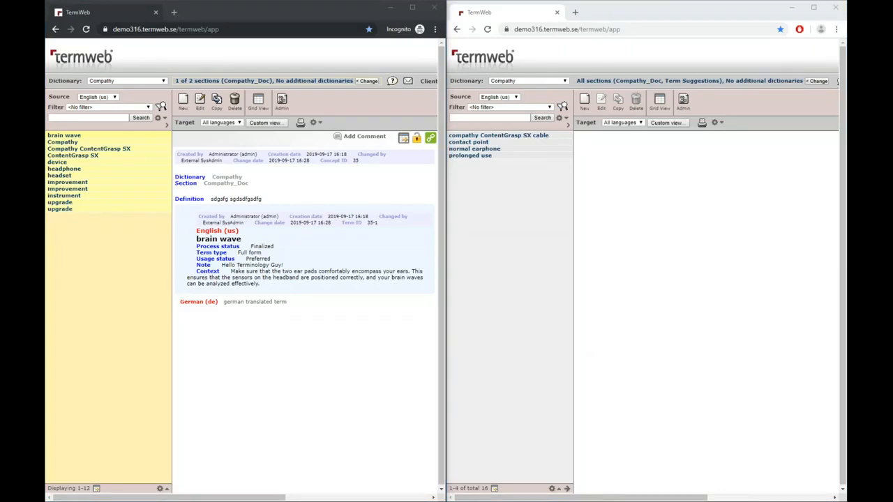
key("alt+Tab")
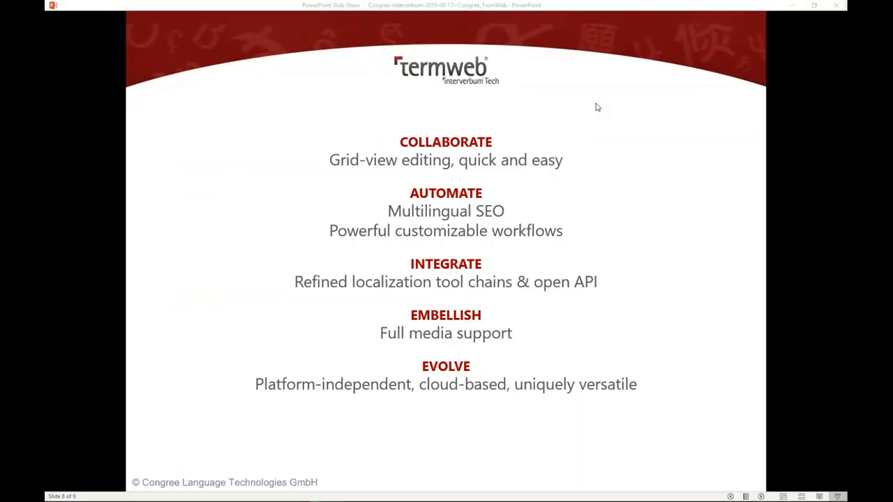
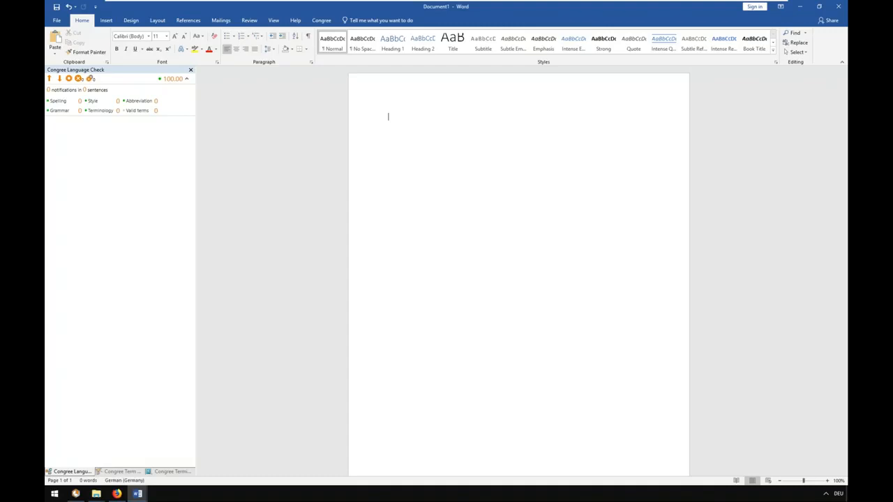
Switch to Word, enter "Brain wave" in the blank document and view its Terminology Research entry in a separate pane opposite the Language Check
type("Brain wave")
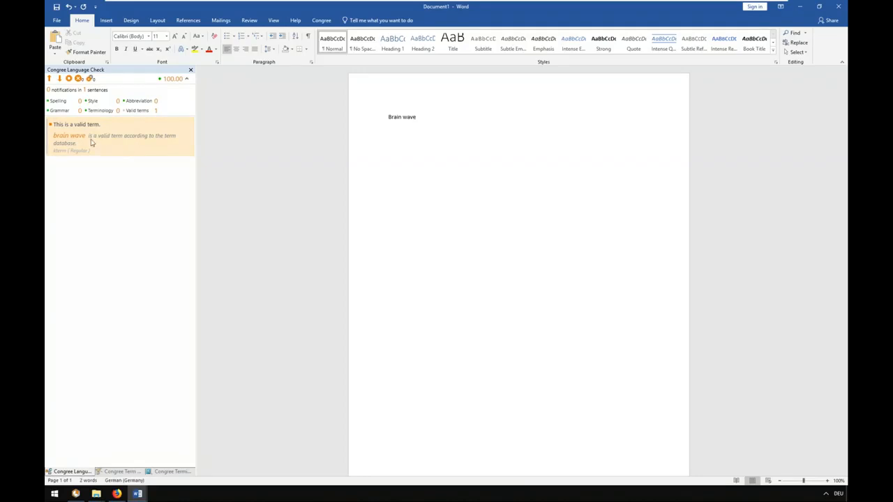
left_click(169, 472)
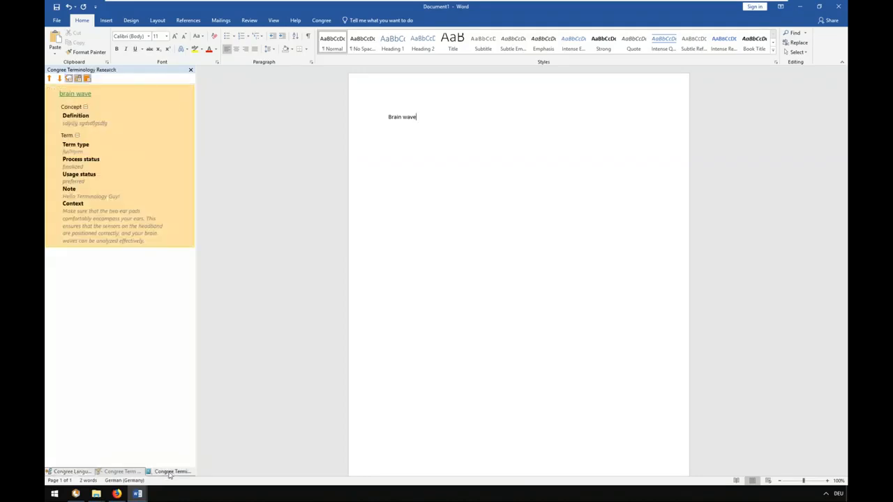
left_click_drag(837, 271, 837, 272)
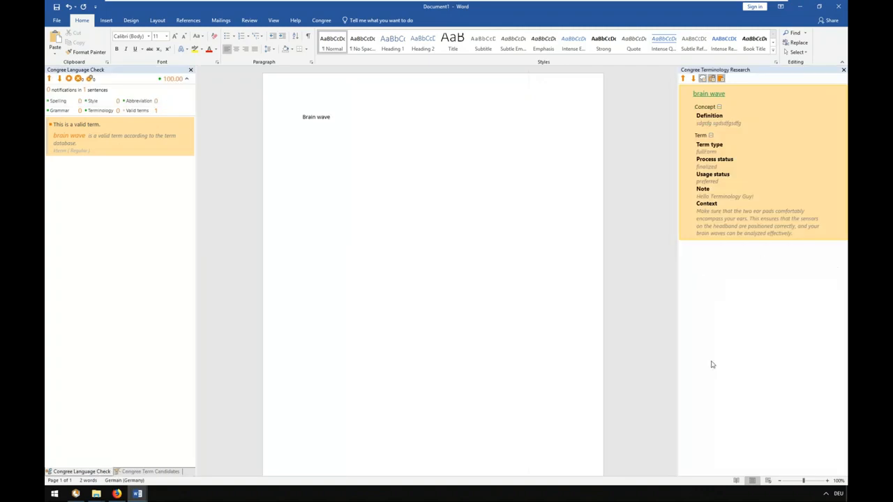
left_click_drag(677, 252, 702, 252)
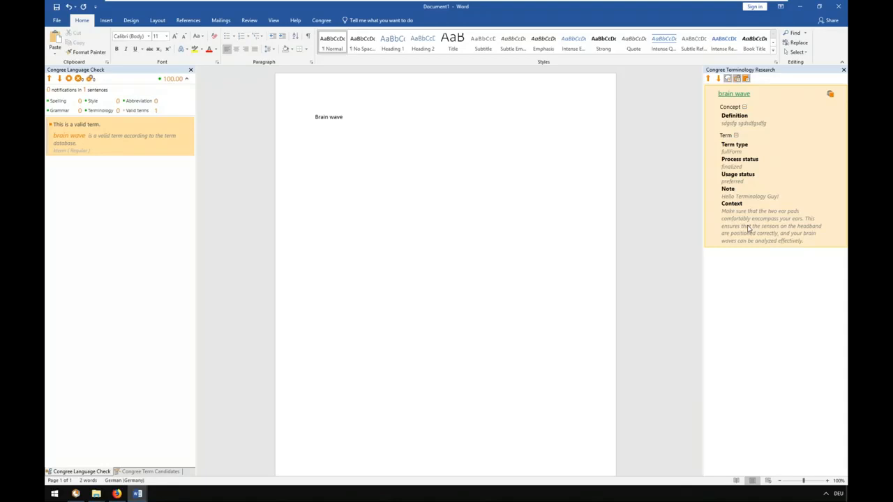
Close the blank document without saving and locate the valid term "brain wave" from the Language Check notifications in the Compathy manual
left_click(839, 8)
left_click(450, 262)
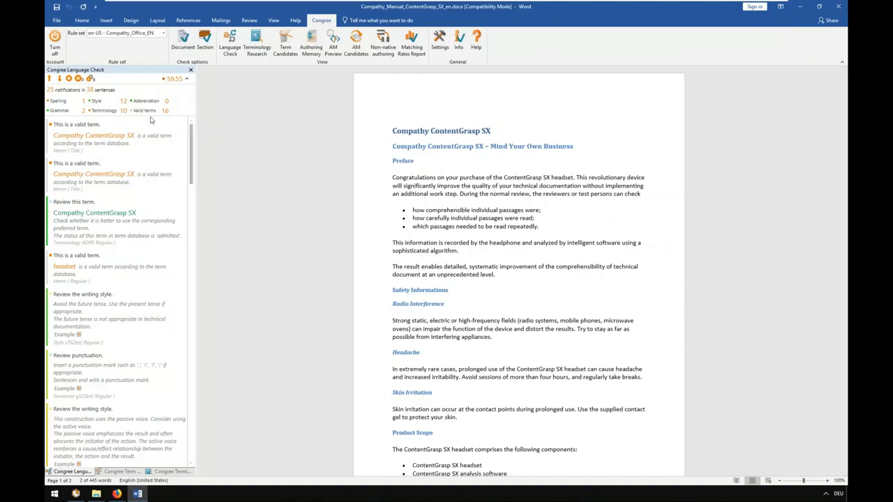
left_click_drag(190, 138, 183, 341)
scroll(111, 321, "down", 5)
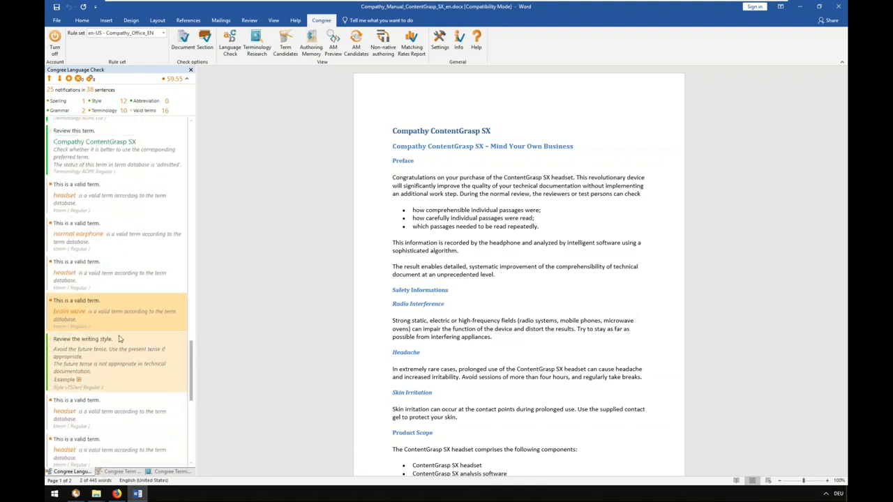
left_click(107, 316)
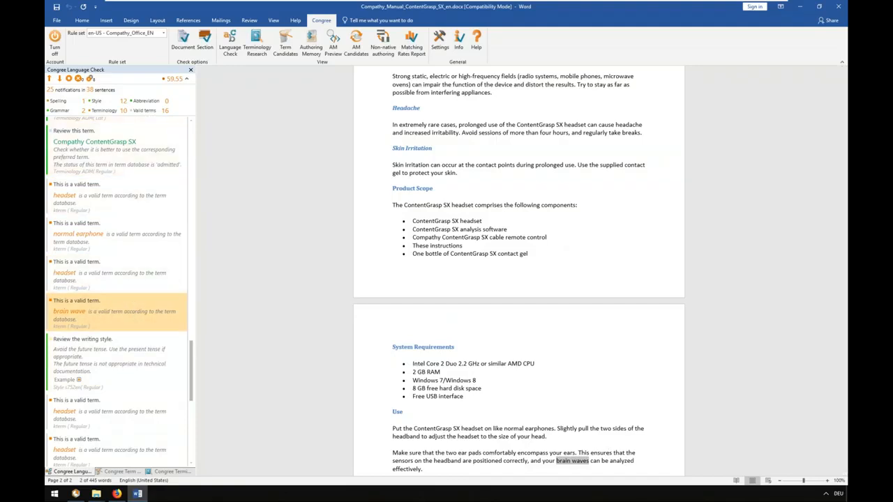
Hide the valid-term notifications and locate the first flagged "ContentGrasp SX" in the Preface
left_click(145, 112)
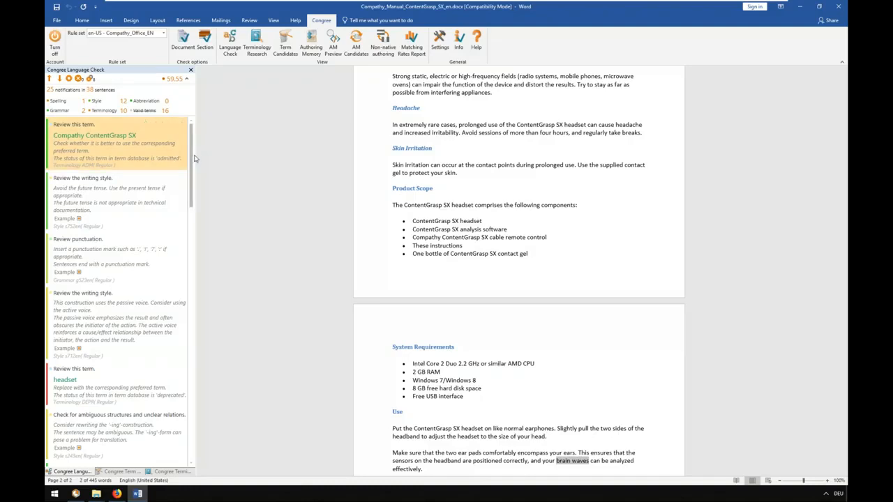
scroll(295, 123, "up", 7)
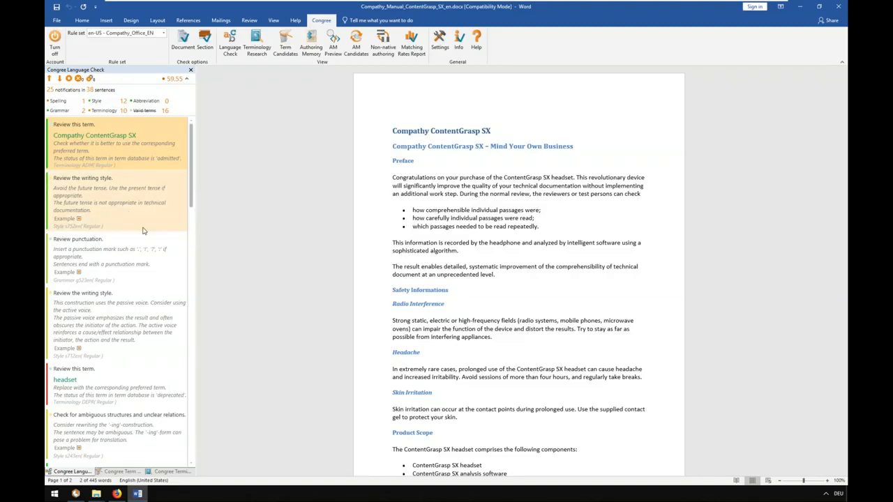
left_click(91, 158)
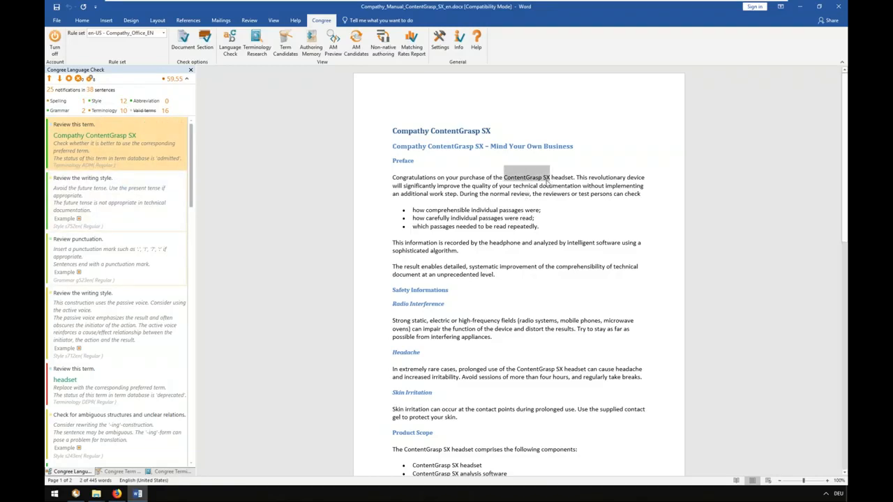
List all notifications suggesting "Compathy ContentGrasp SX" for joint replacement and check the flagged occurrences in the document
mouse_move(108, 168)
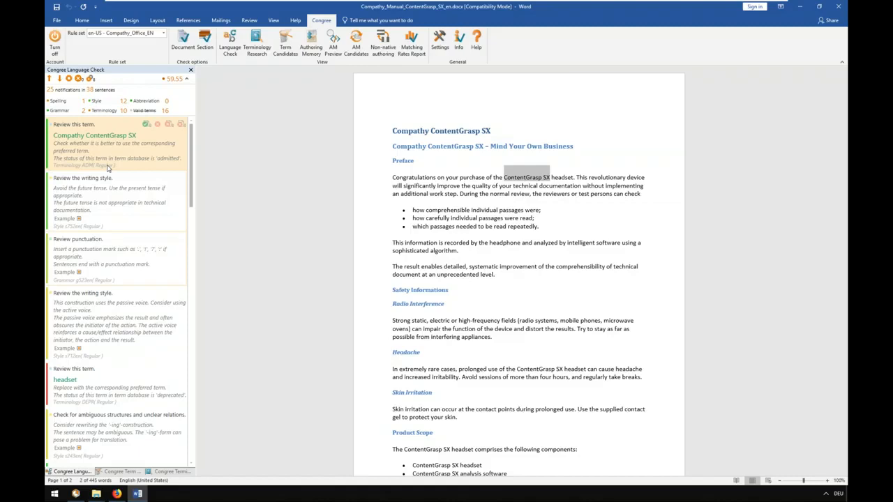
left_click(159, 127)
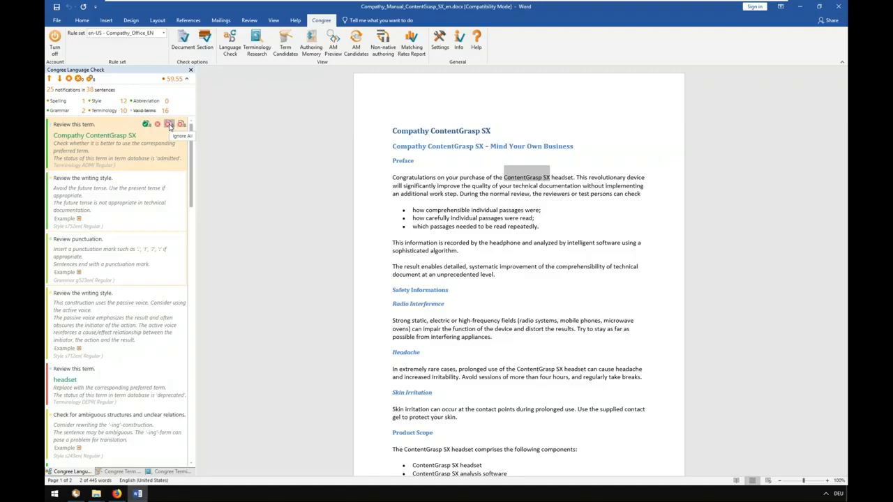
left_click(146, 125)
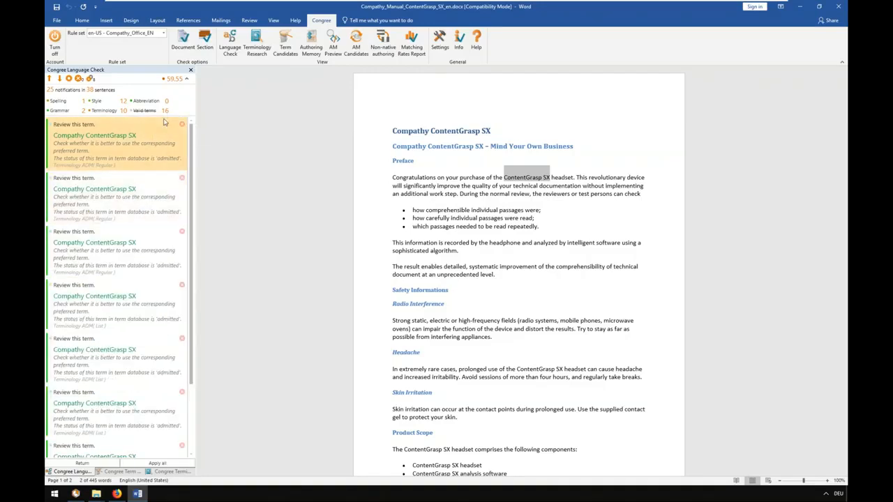
left_click(148, 215)
left_click(148, 274)
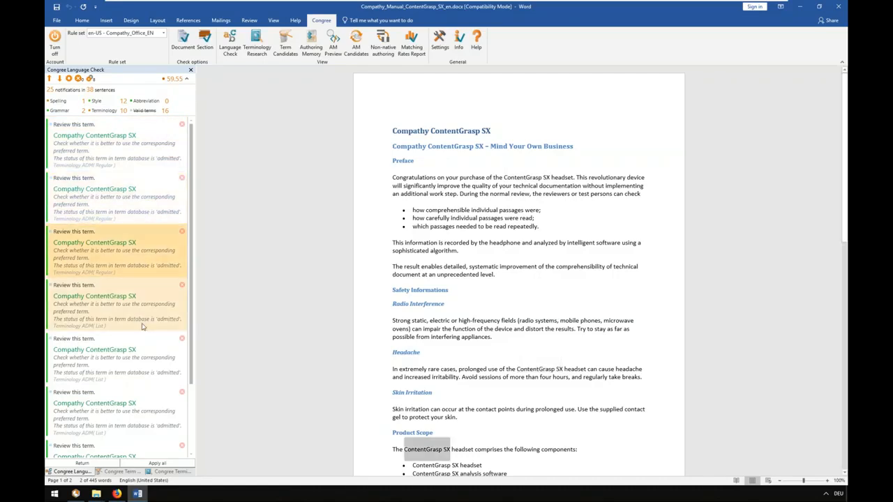
left_click(142, 327)
scroll(142, 331, "down", 1)
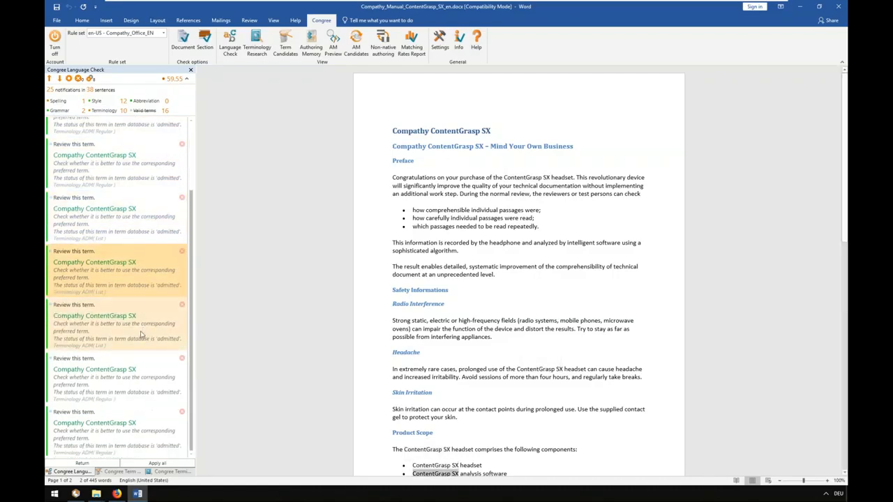
left_click(141, 335)
left_click(143, 376)
left_click(145, 419)
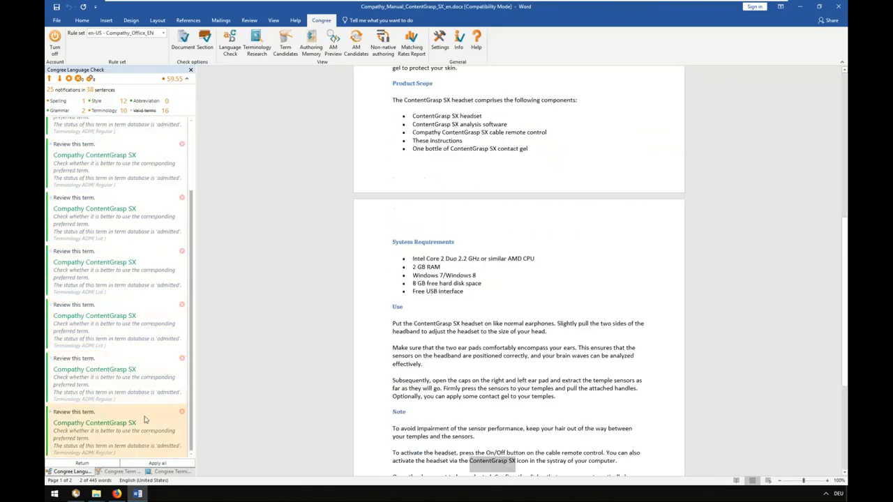
Return to the first occurrence and apply the suggested term "Compathy ContentGrasp SX" to all listed occurrences
scroll(147, 420, "up", 2)
left_click(147, 163)
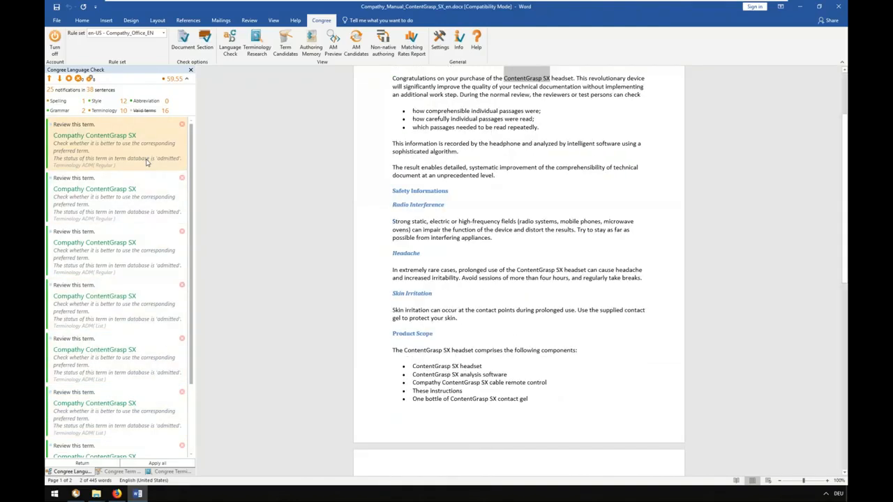
left_click(160, 465)
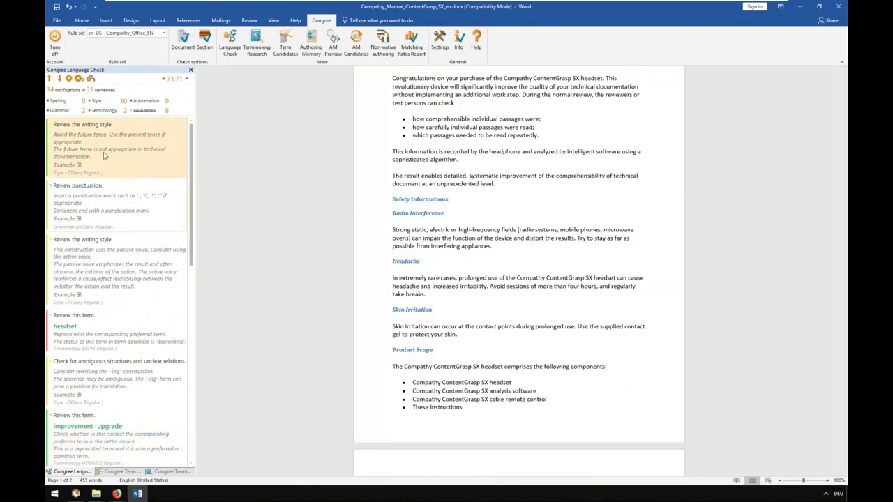
Replace the deprecated term "headphone" with the suggested preferred term "headset"
left_click(101, 337)
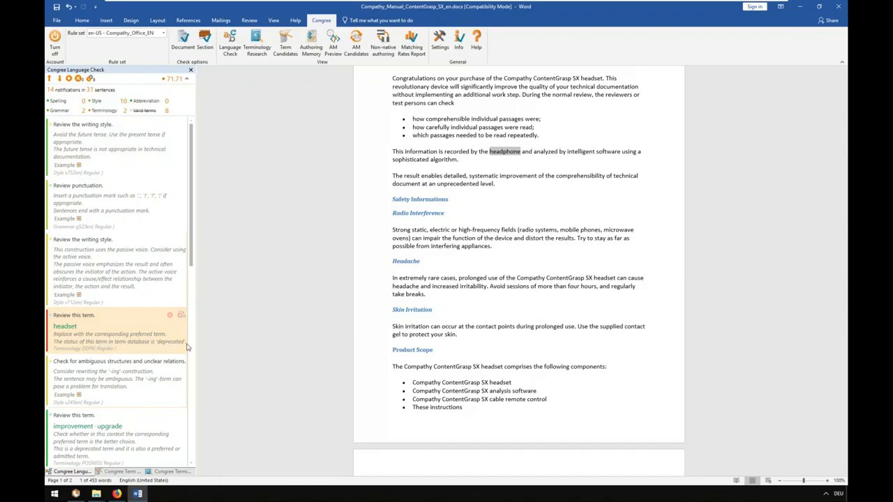
left_click(66, 328)
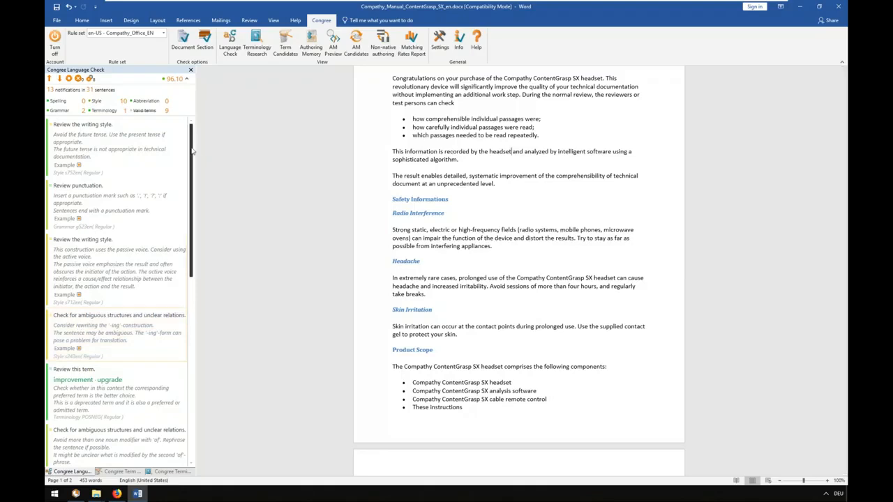
Examine the document passages behind the future tense, punctuation, passive voice and "-ing" construction notifications
left_click(105, 148)
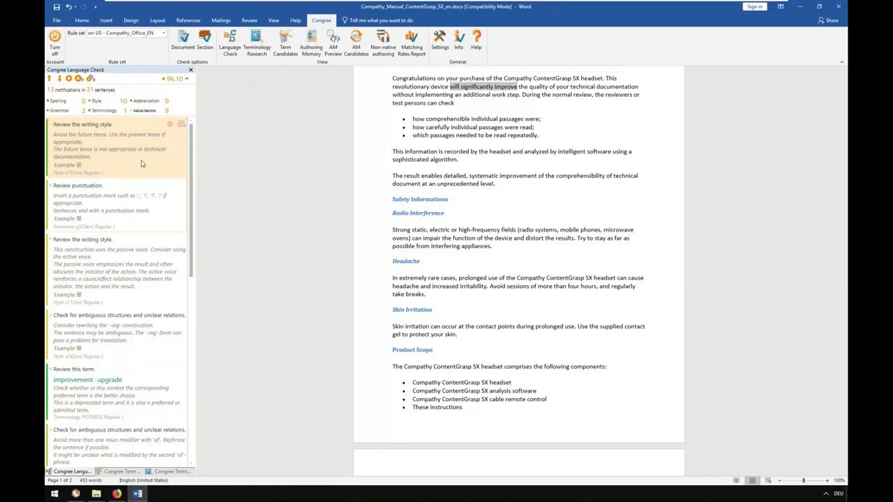
left_click(106, 210)
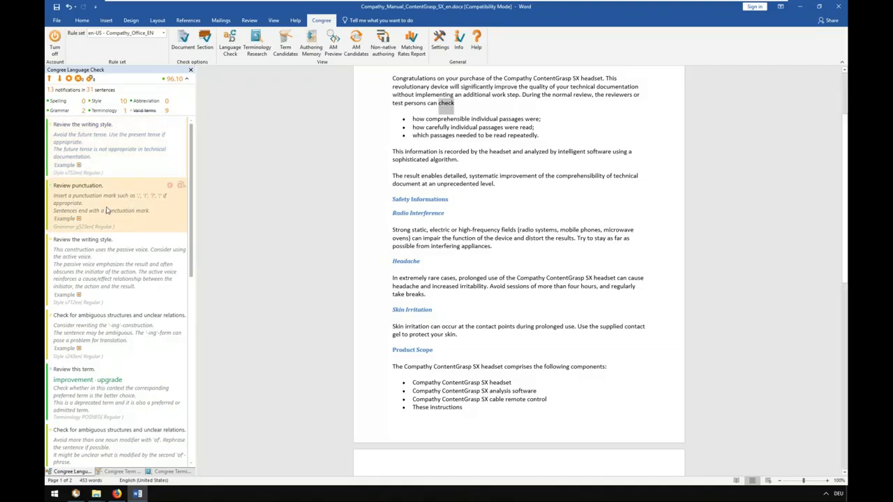
left_click(115, 274)
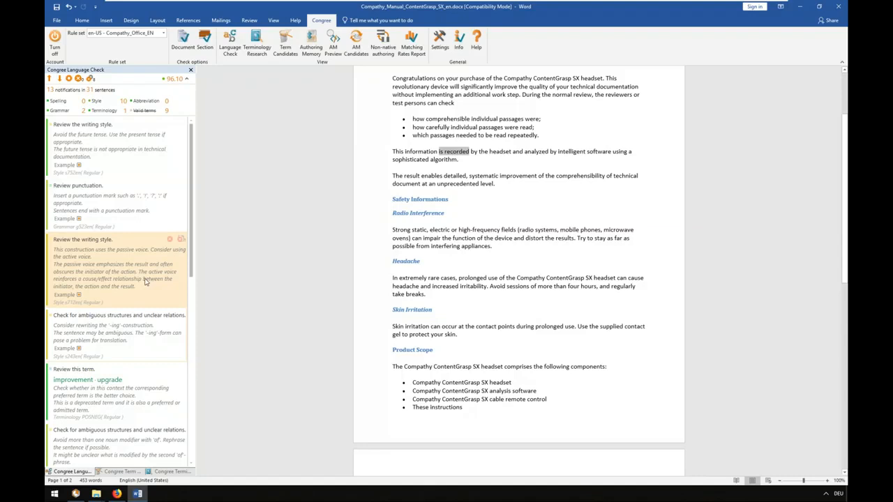
scroll(147, 279, "down", 3)
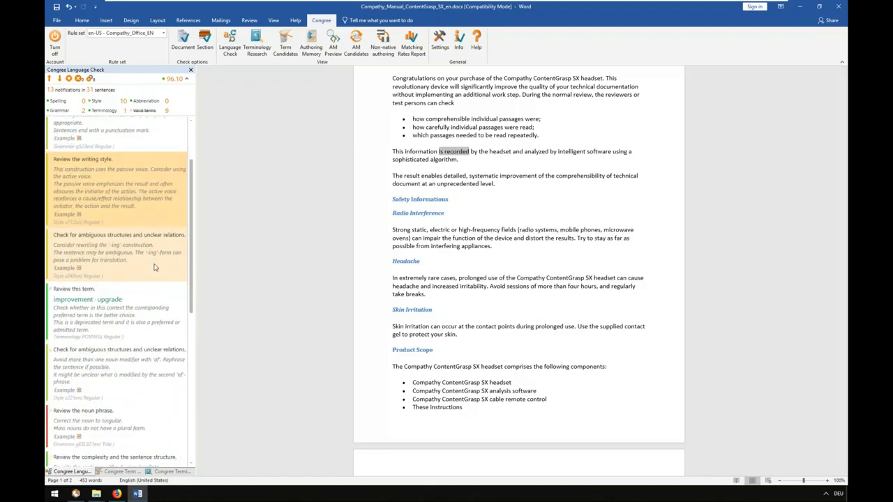
left_click(137, 272)
Correct the heading "Safety Informations" to the singular "Safety Information" as the noun phrase notification advises
left_click(127, 334)
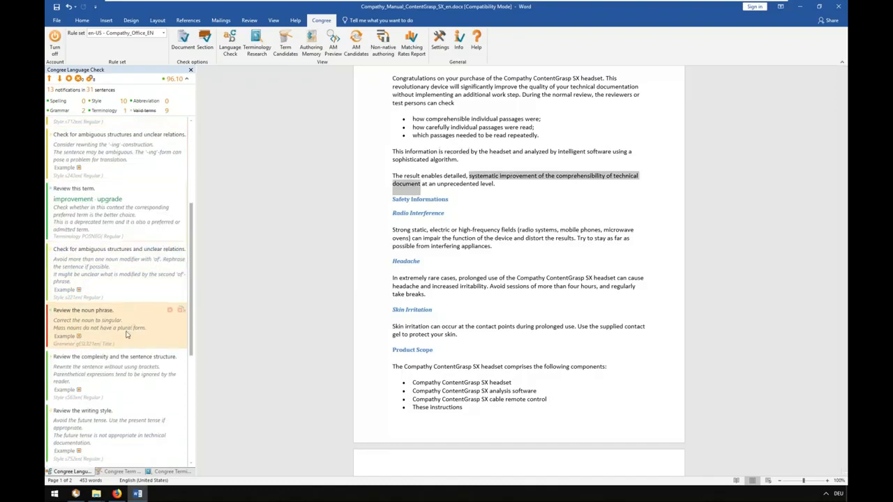
left_click(449, 200)
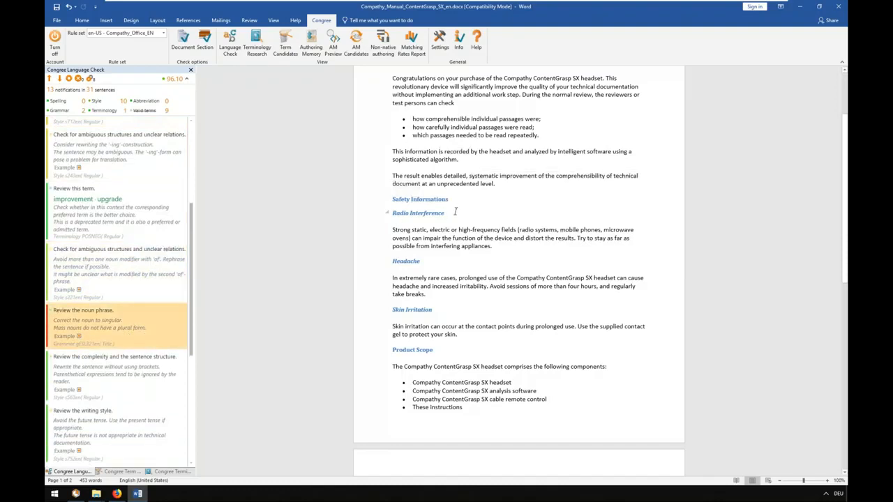
key("BackSpace")
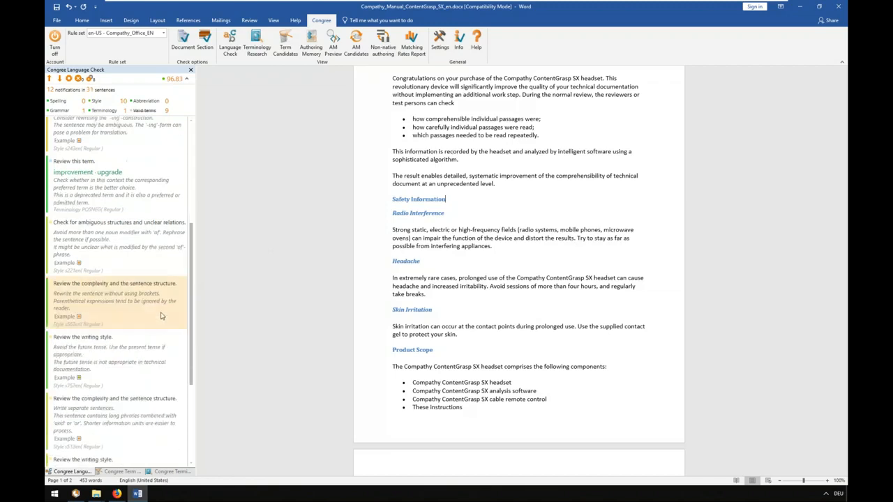
Review the remaining Language Check notifications and locate the flagged term "improvement" in the document
scroll(192, 313, "down", 1)
left_click_drag(192, 313, 164, 245)
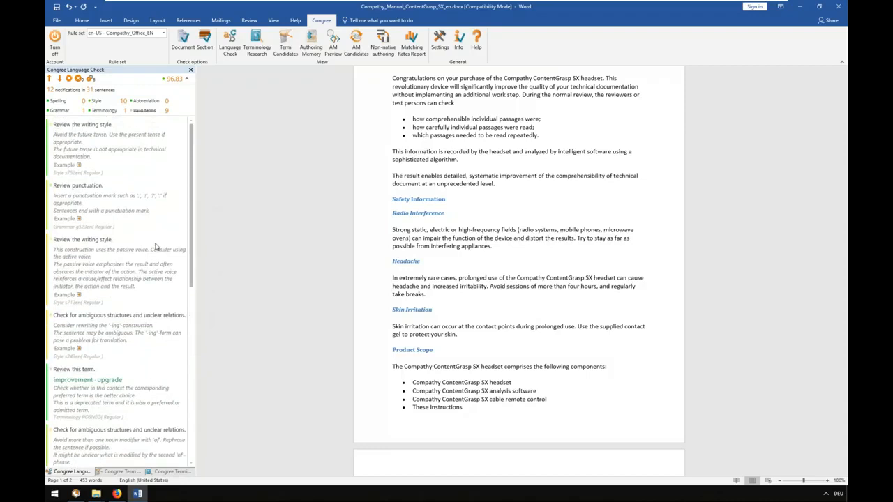
left_click(160, 246)
scroll(148, 216, "down", 10)
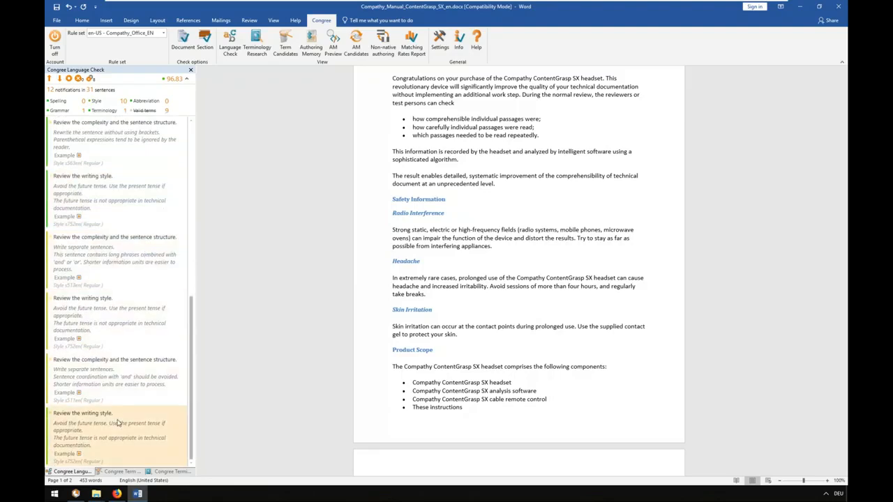
scroll(127, 326, "up", 5)
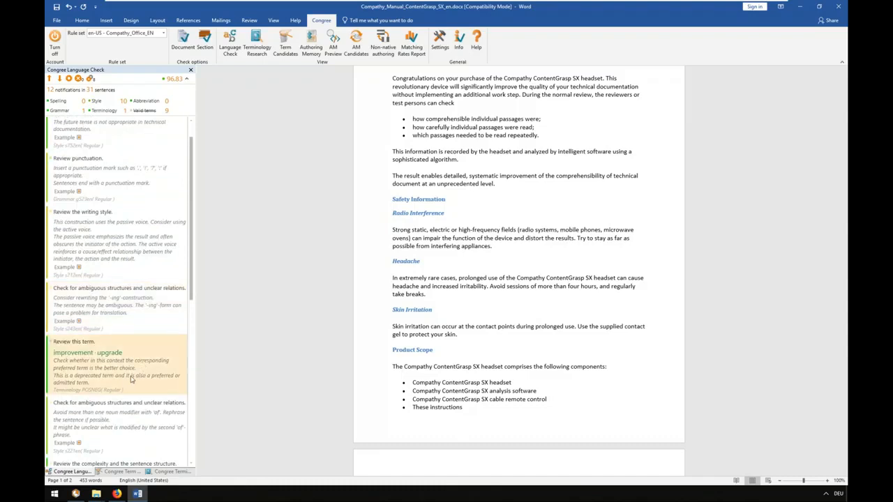
left_click(130, 379)
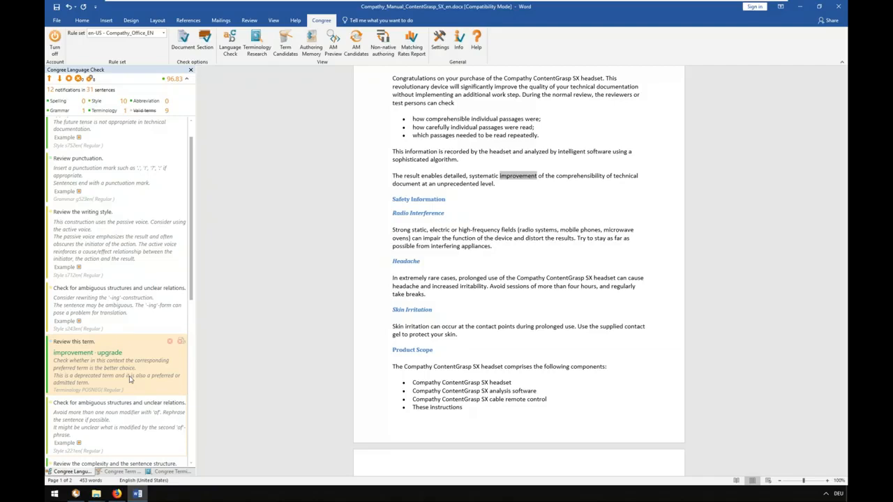
Dock Terminology Research opposite the Language Check, compare the "improvement" and "upgrade" entries, and ignore the notification for "improvement"
left_click(171, 473)
left_click_drag(164, 472, 830, 279)
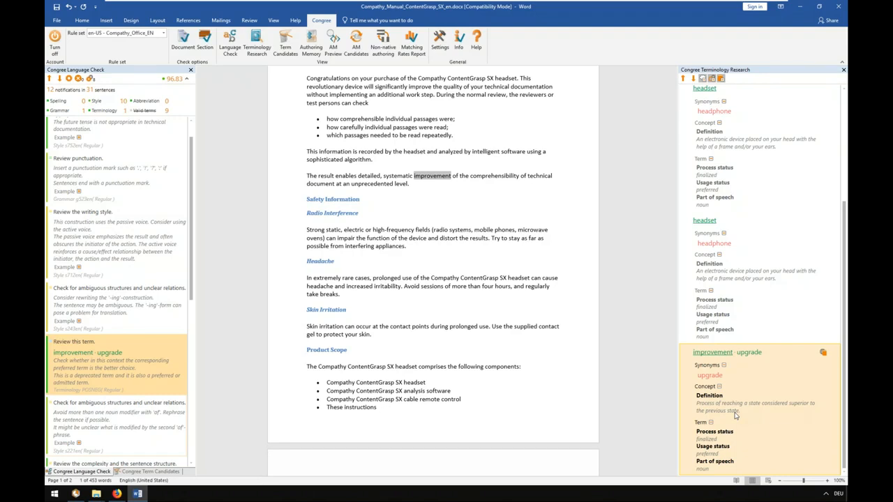
left_click(752, 353)
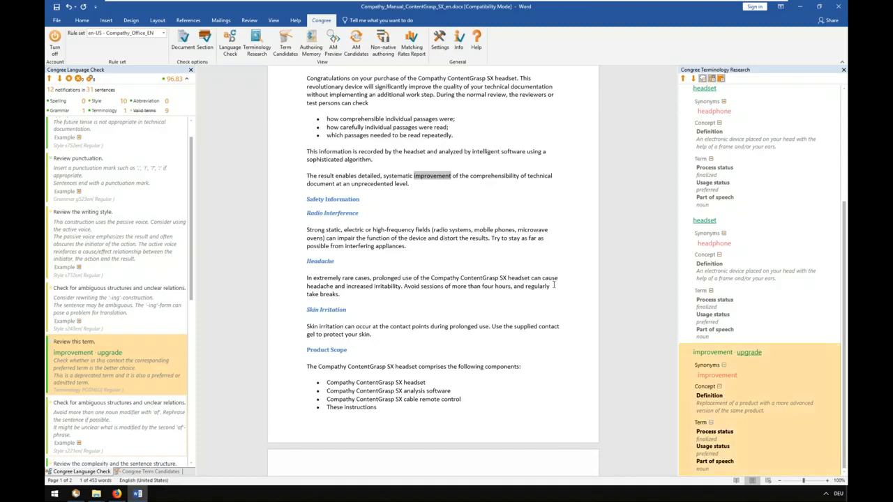
left_click(170, 342)
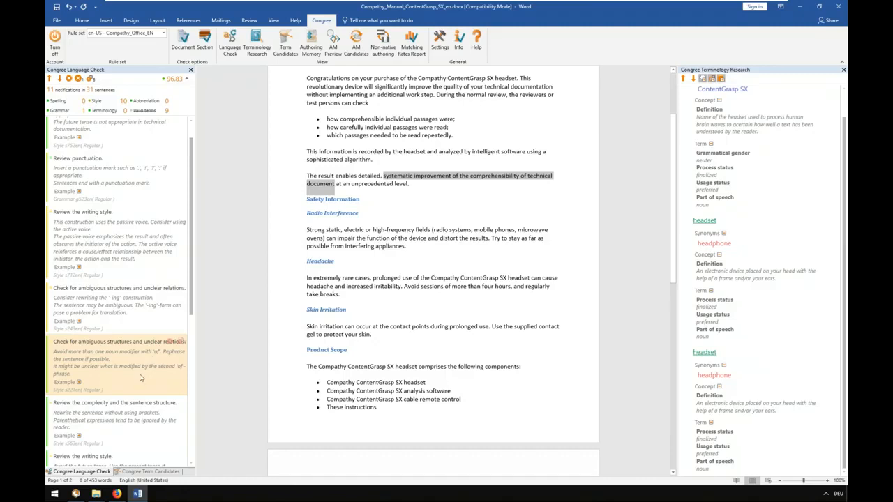
Return to the start of the notification list and show the Congree Authoring Memory with its sentence matches
left_click_drag(192, 234, 200, 203)
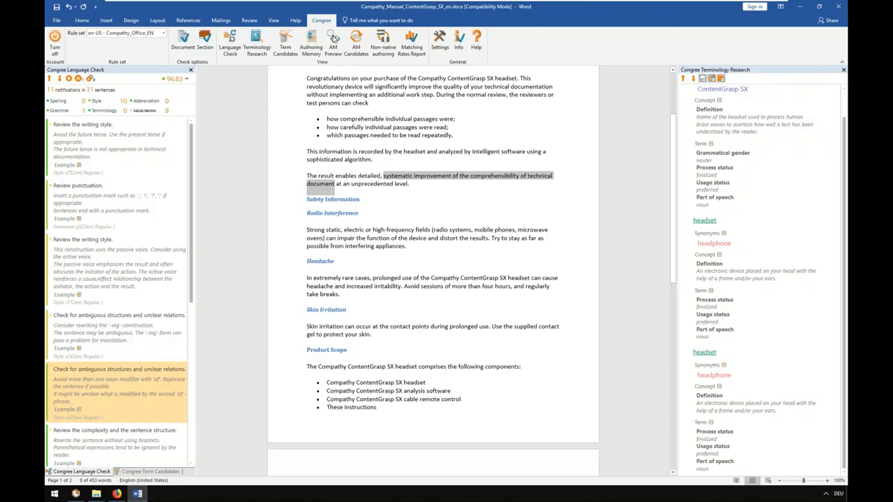
left_click(311, 43)
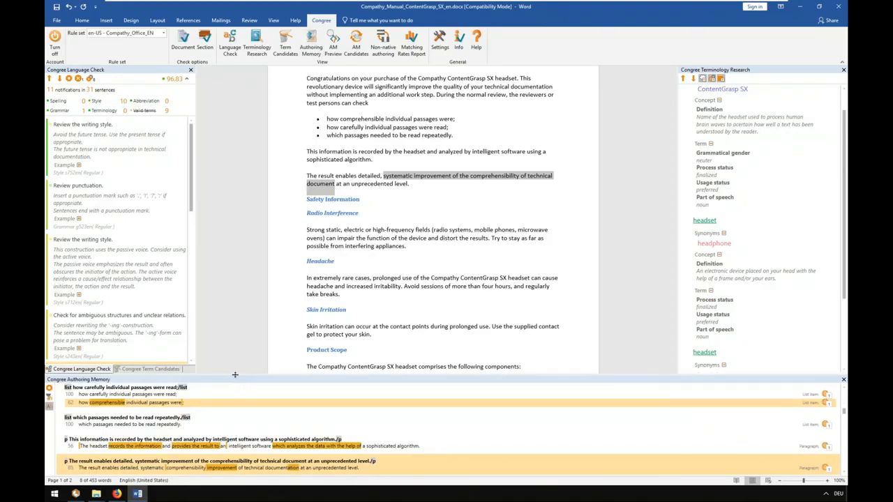
Check the title heading's memory matches, and add the suggested sentence "Congratulations on your purchase of the Compathy ContentGrasp SX headset." after "unprecedented level."
left_click_drag(843, 411, 838, 389)
left_click(136, 395)
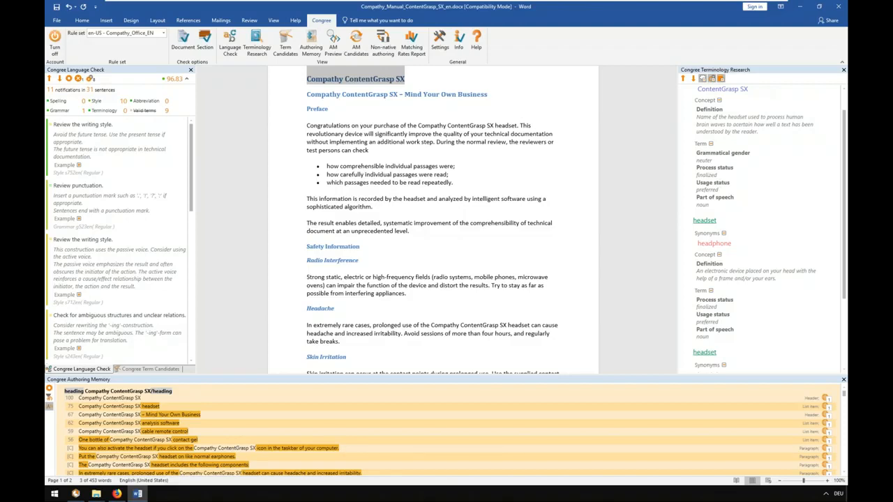
left_click(423, 234)
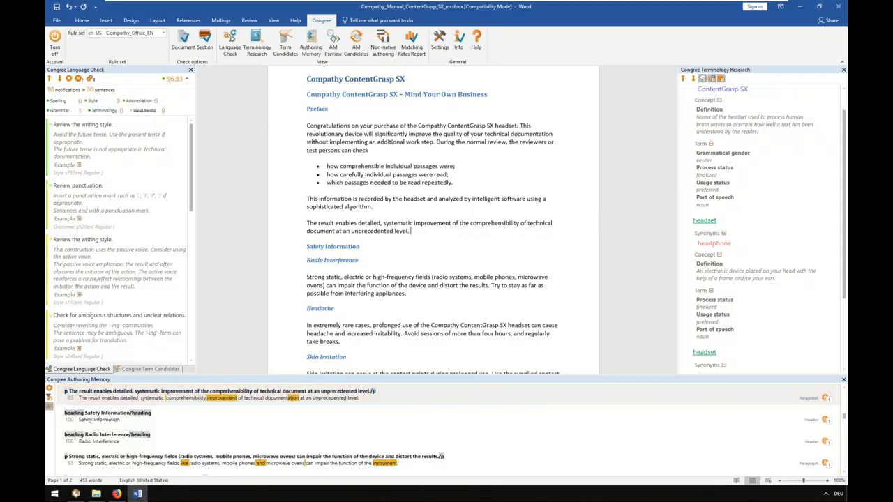
type("Congratulations")
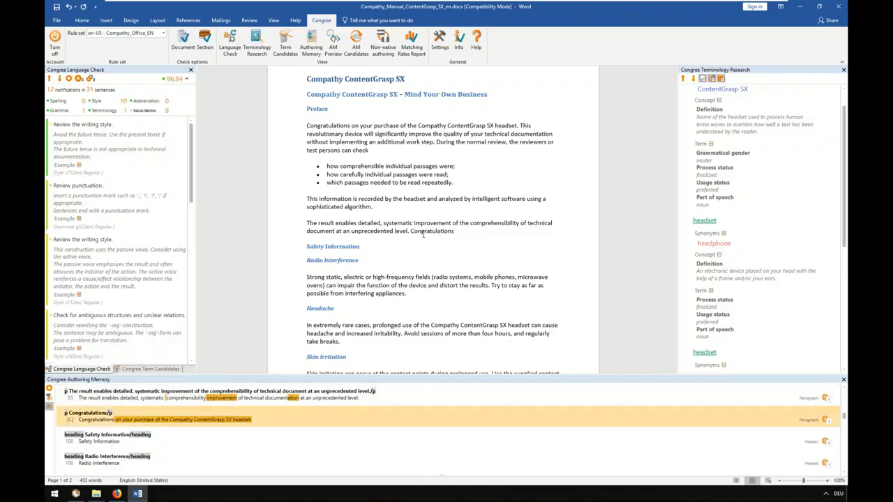
double_click(96, 421)
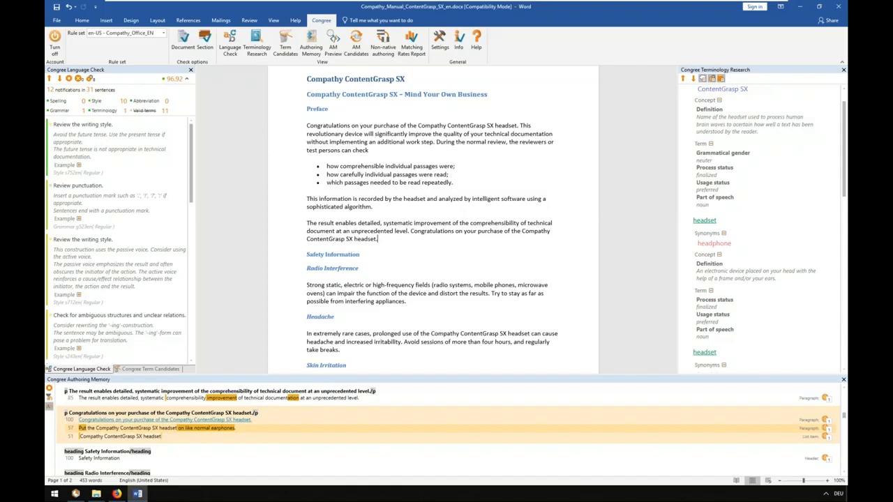
Show the Authoring Memory Candidates beside a widened Authoring Memory, locate the "This revolutionary device" candidate, and briefly view the Term Candidates
left_click(356, 44)
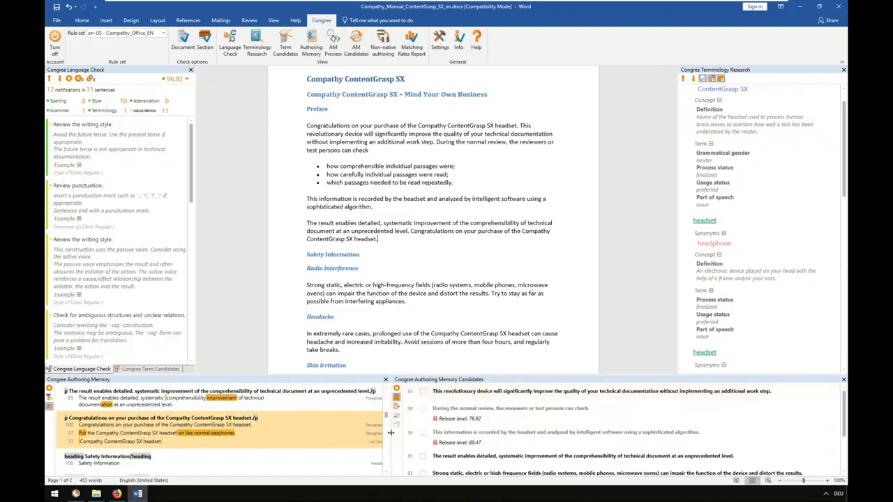
left_click_drag(387, 435, 530, 429)
left_click(634, 396)
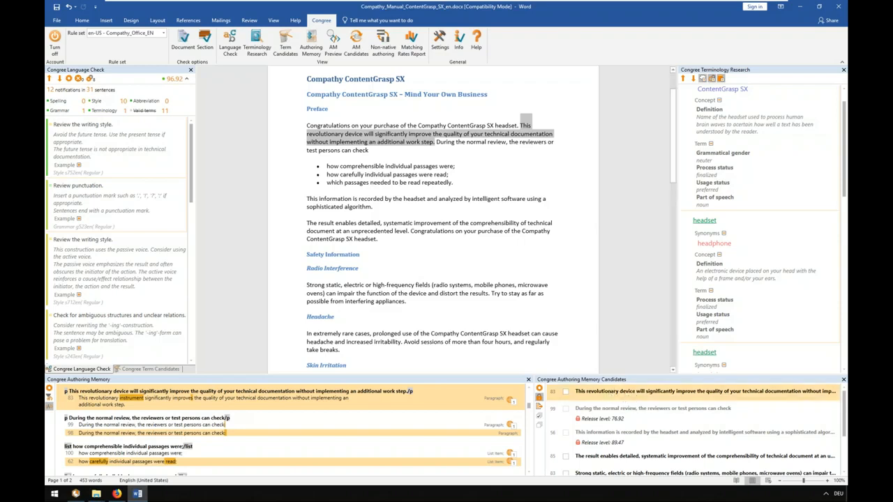
left_click(159, 370)
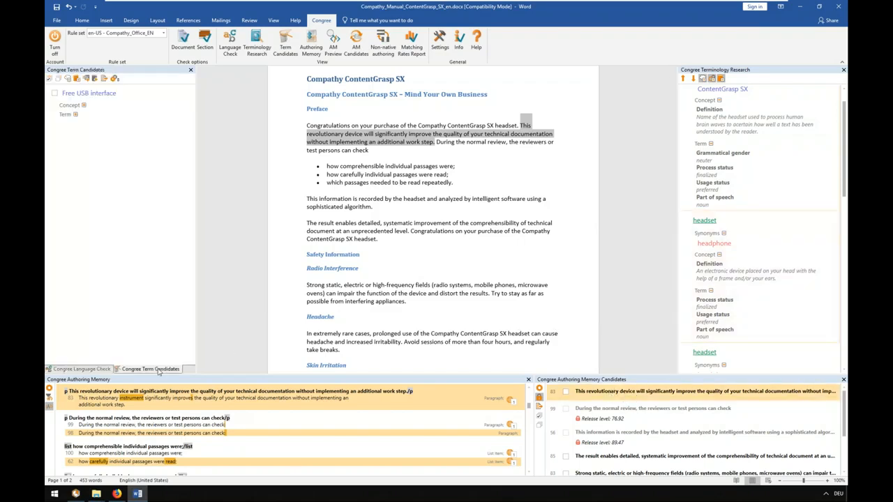
left_click(93, 370)
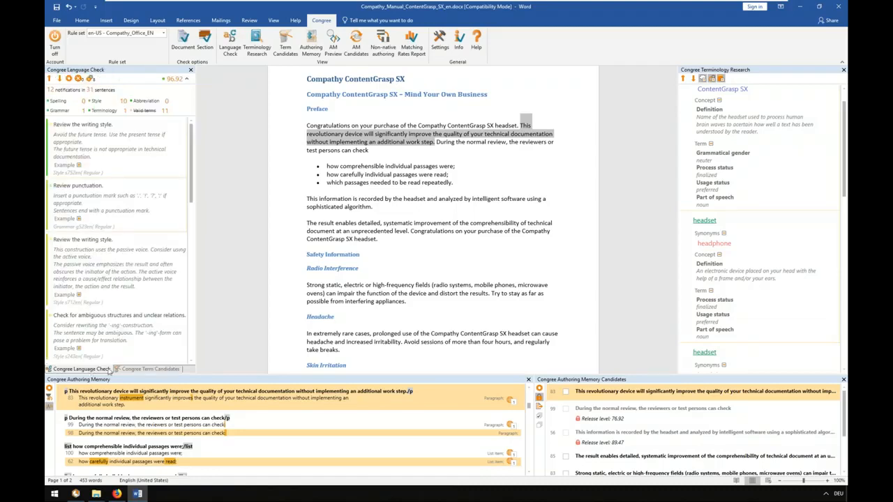
Mark the "This revolutionary device" candidate and locate the locked candidates "During the normal review" and "This information is recorded" in the document
left_click(565, 392)
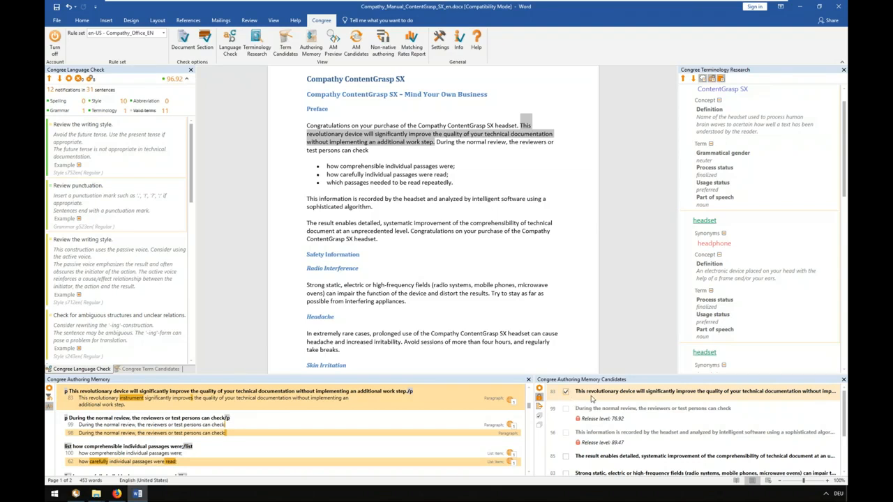
left_click(595, 409)
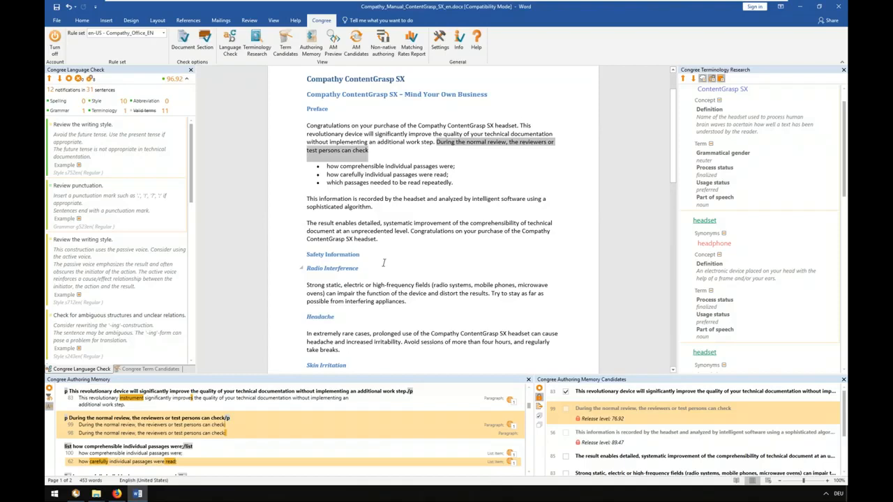
left_click(604, 434)
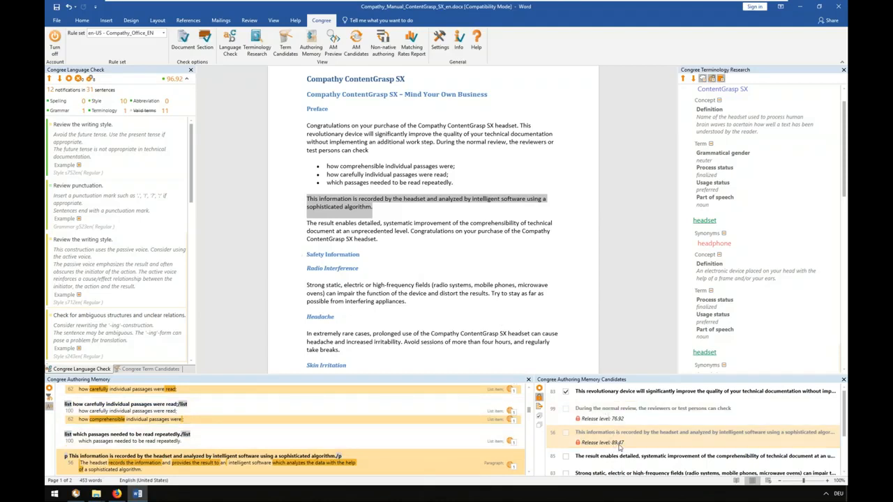
Mark all unlocked Authoring Memory candidates at once and look through the candidate list
scroll(631, 443, "down", 2)
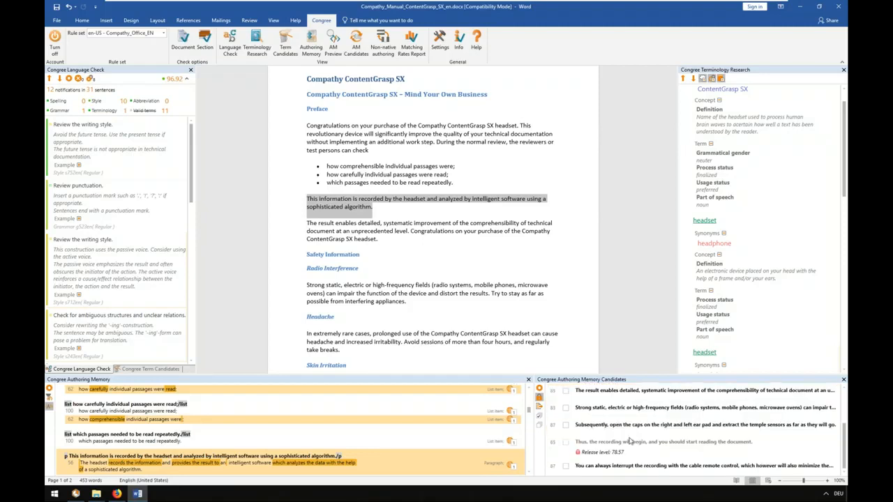
scroll(631, 442, "up", 2)
left_click(540, 416)
scroll(604, 396, "down", 2)
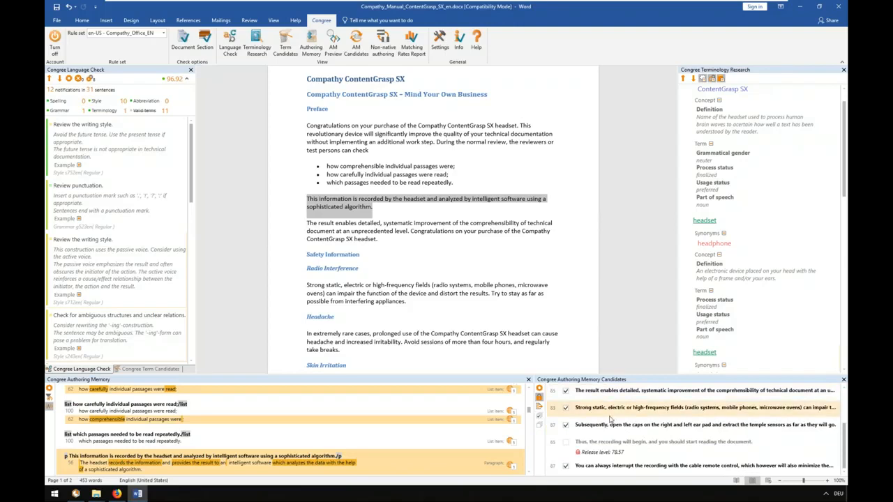
scroll(572, 439, "up", 2)
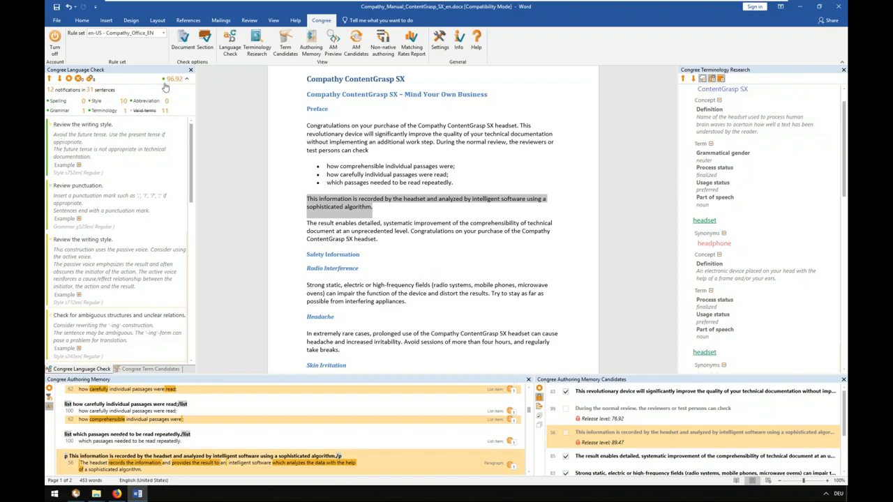
Look over the available rule sets, minimize Word, and start XMetaL Author Enterprise (x64) 14.0 from the Editors folder
left_click(165, 34)
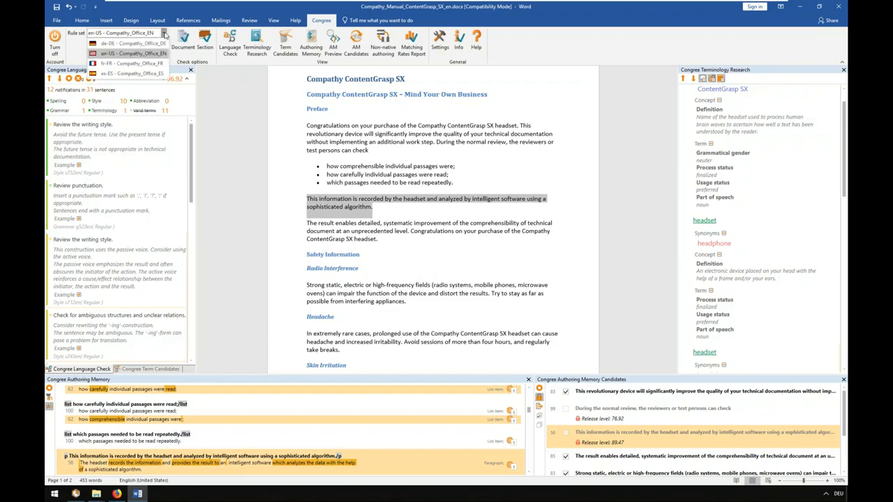
left_click(164, 33)
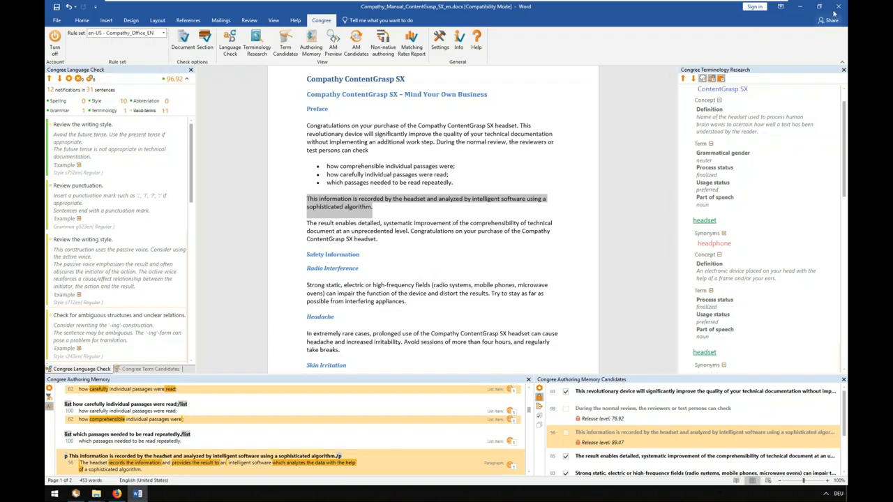
left_click(799, 8)
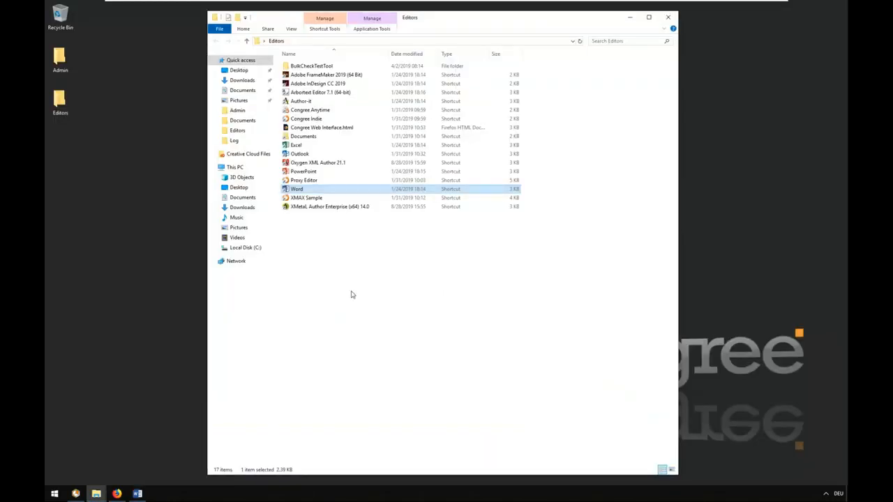
left_click(320, 208)
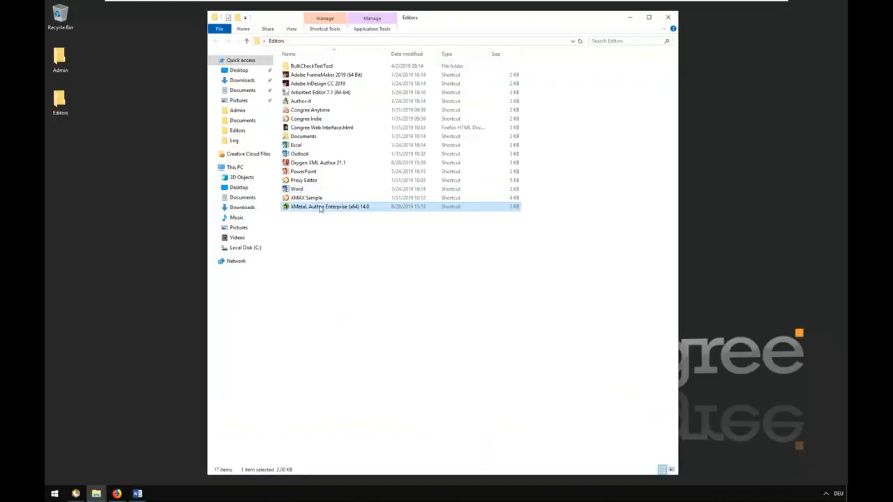
double_click(320, 208)
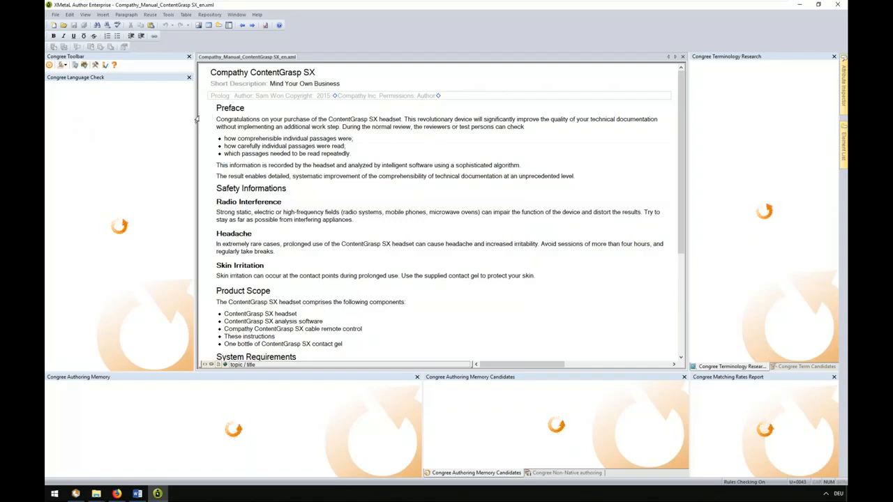
Choose the en-US - STE rule set, run a check of the whole document, and dismiss the completion report
left_click(65, 65)
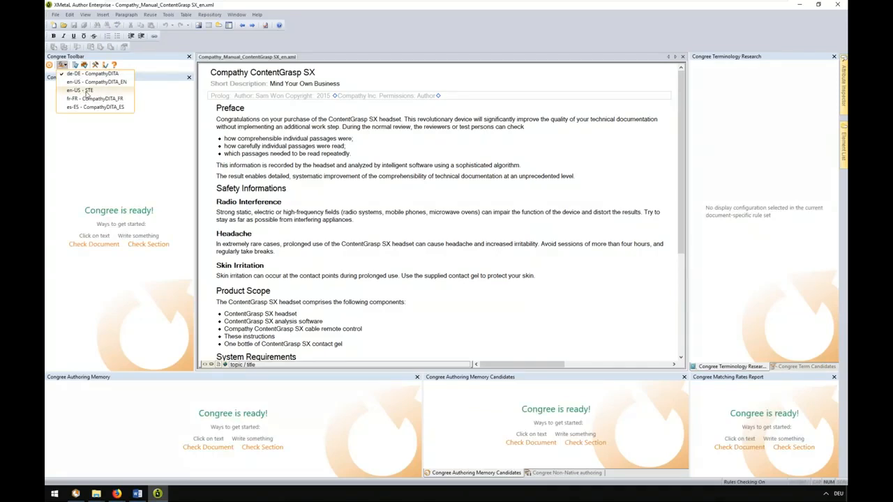
left_click(88, 91)
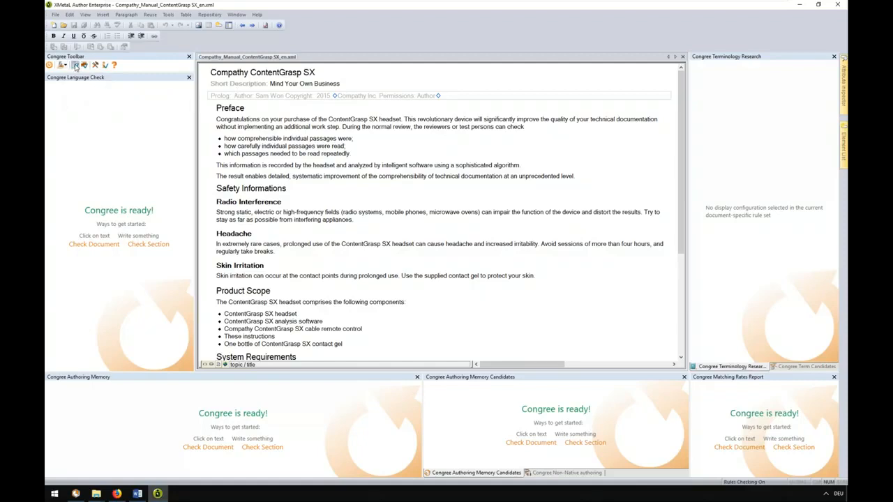
left_click(75, 67)
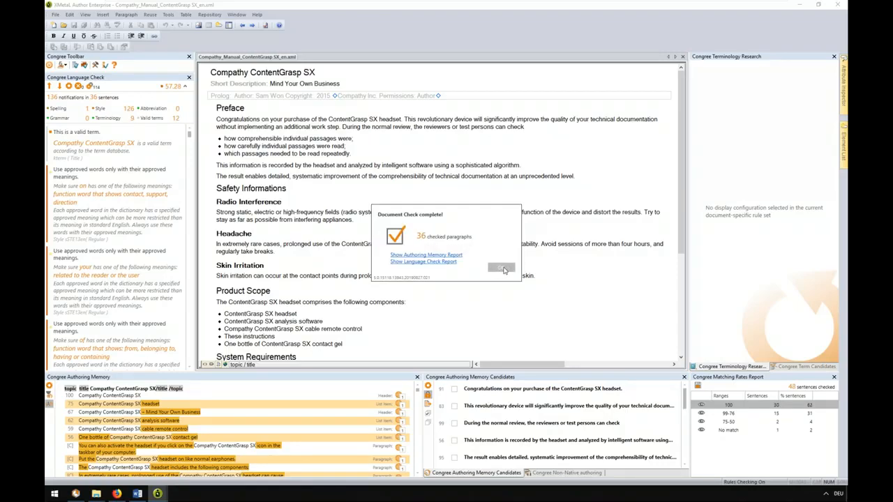
left_click(502, 269)
Locate the notification for "improve" and deactivate the rule "Use approved words only with their approved meanings"
scroll(157, 229, "down", 4)
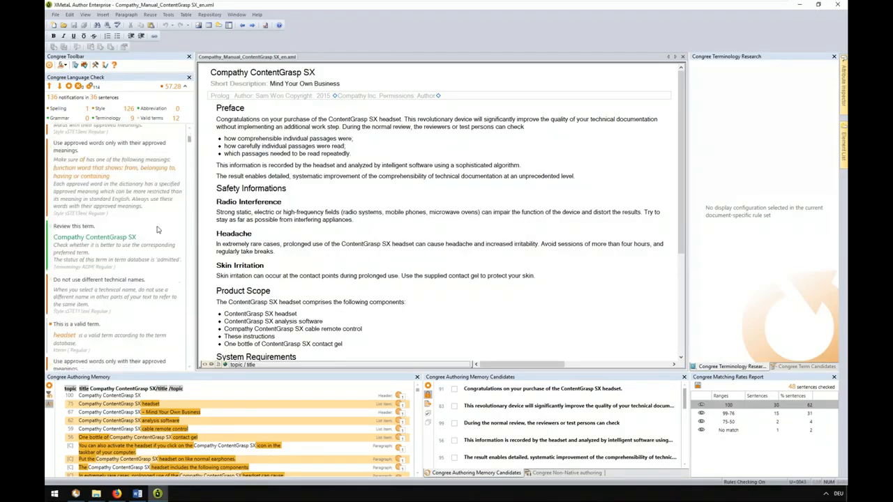
scroll(157, 229, "down", 4)
left_click(145, 213)
scroll(176, 171, "down", 5)
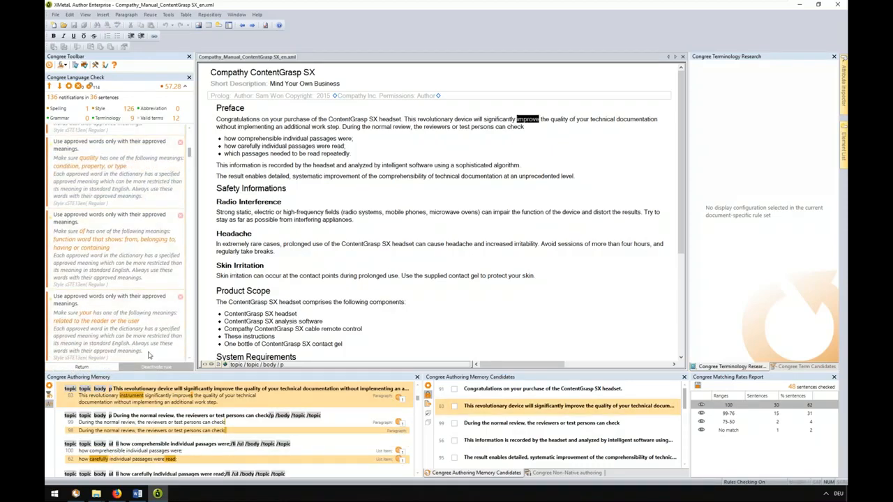
left_click(150, 362)
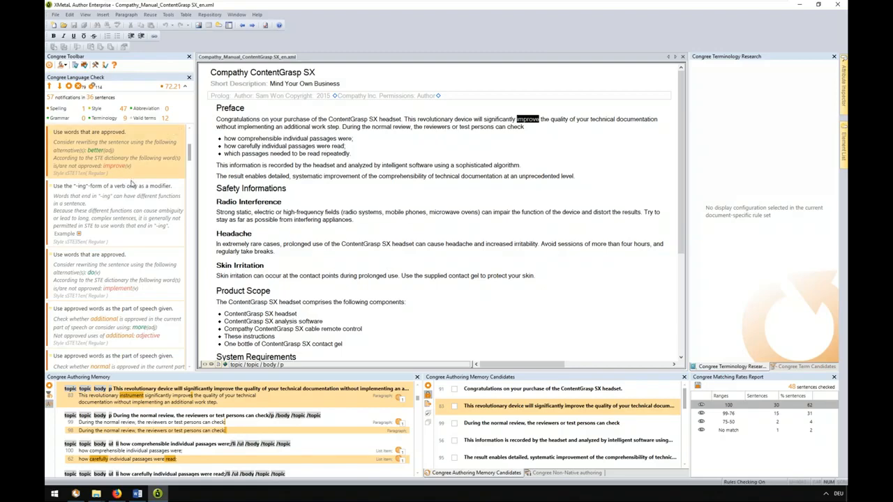
Read through the remaining STE notifications and locate the past participle notification for "analyzed" in the document
scroll(136, 200, "down", 2)
scroll(136, 198, "down", 5)
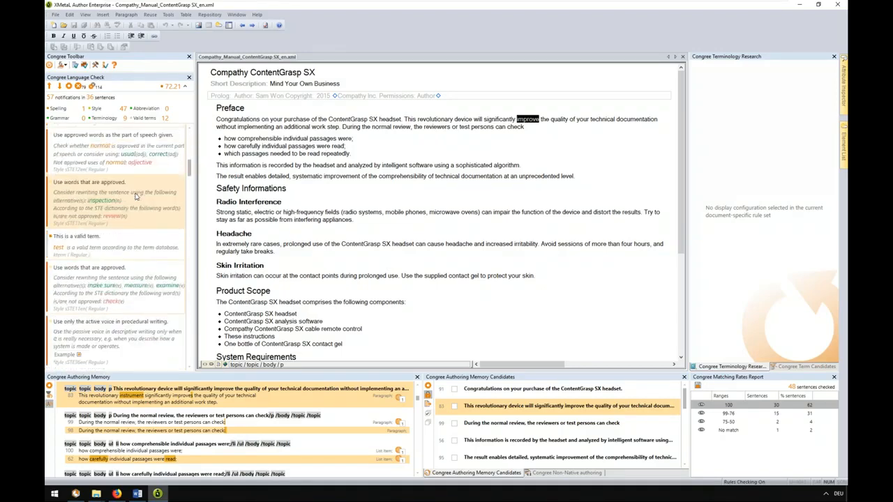
scroll(137, 197, "down", 2)
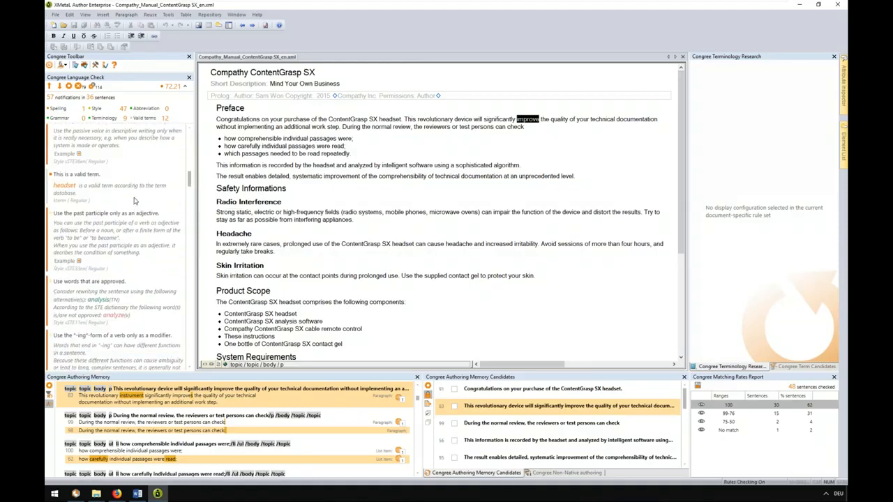
left_click(121, 244)
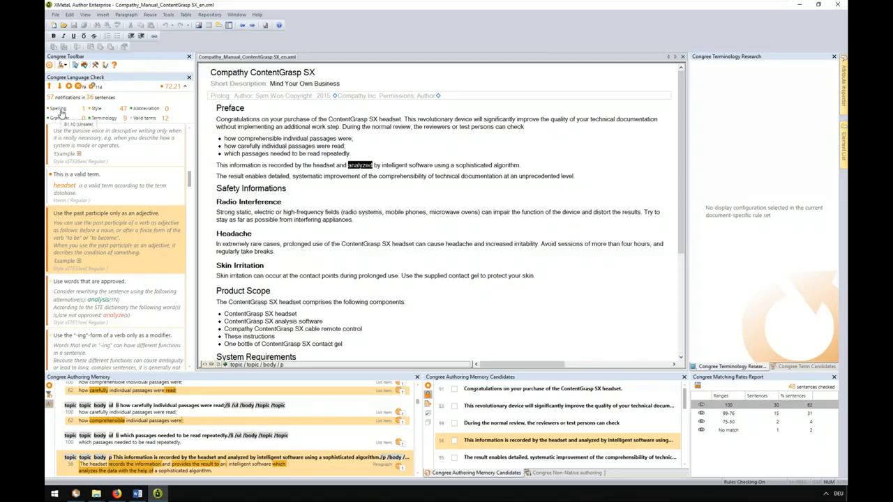
Go back through the notifications to the unapproved word "improve", and look over the available rule sets without changing the selection
scroll(62, 125, "up", 1)
scroll(100, 121, "up", 2)
scroll(106, 122, "down", 2)
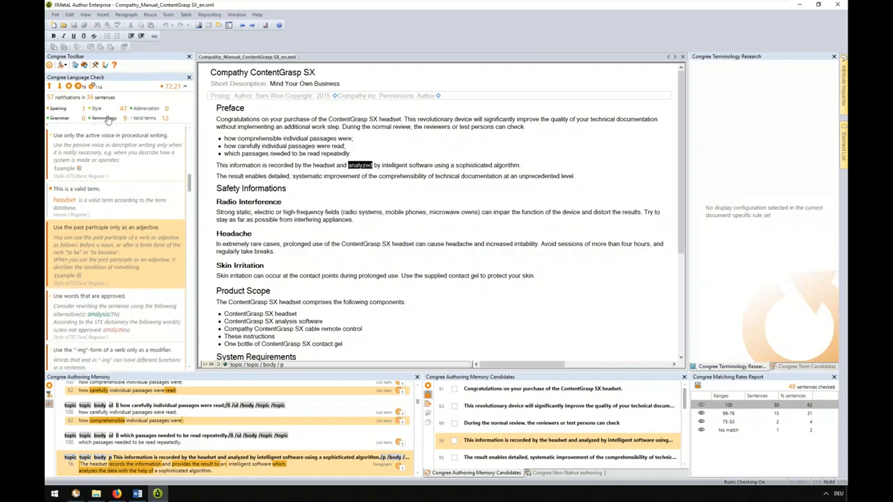
scroll(192, 164, "down", 5)
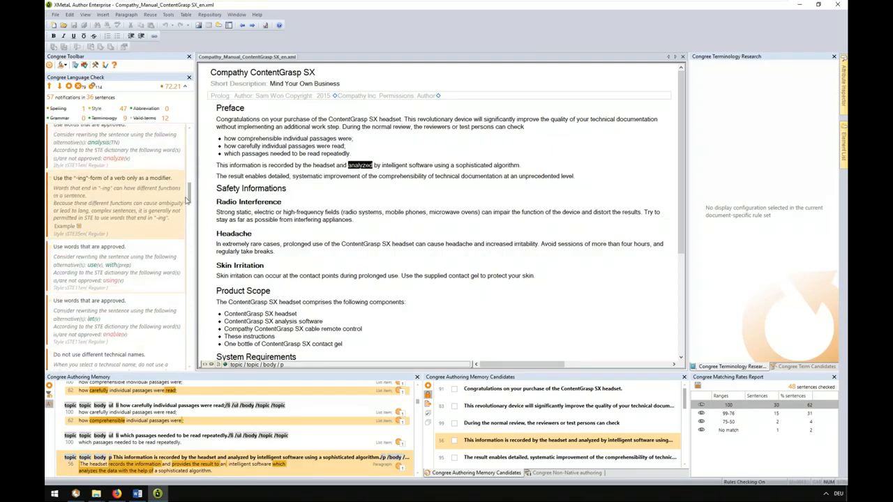
left_click_drag(191, 164, 190, 142)
left_click(105, 162)
left_click(145, 204)
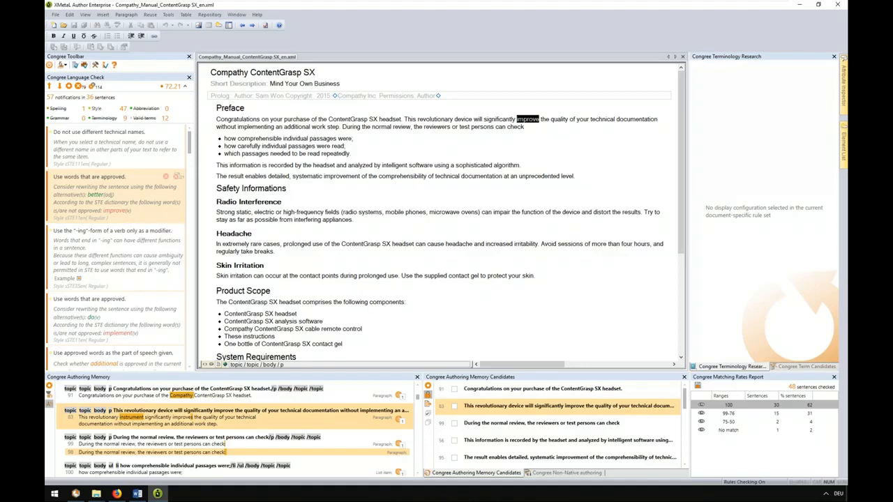
left_click(62, 65)
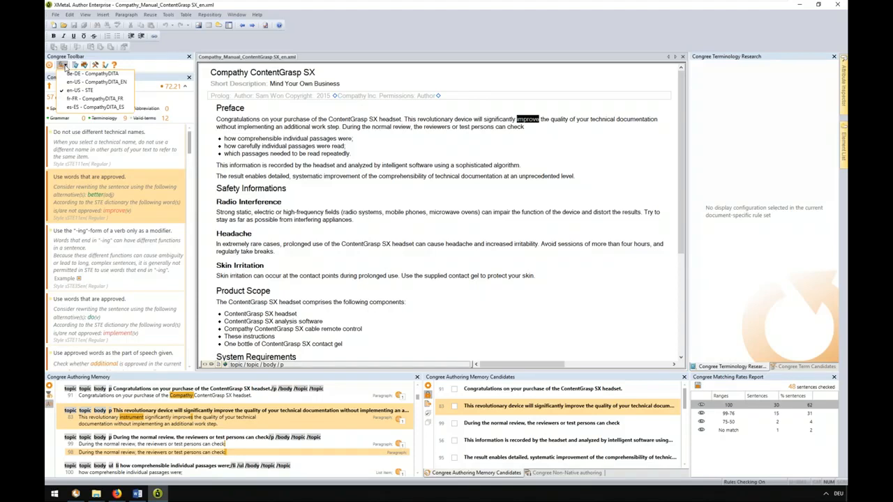
left_click(152, 79)
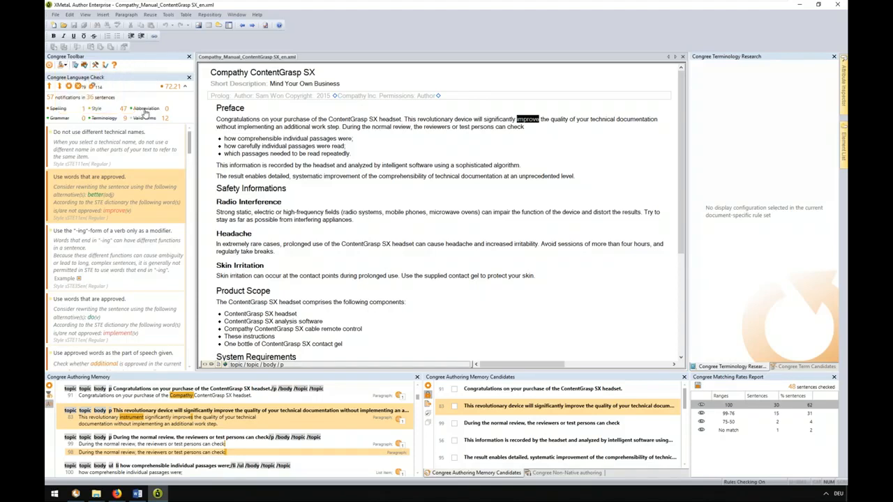